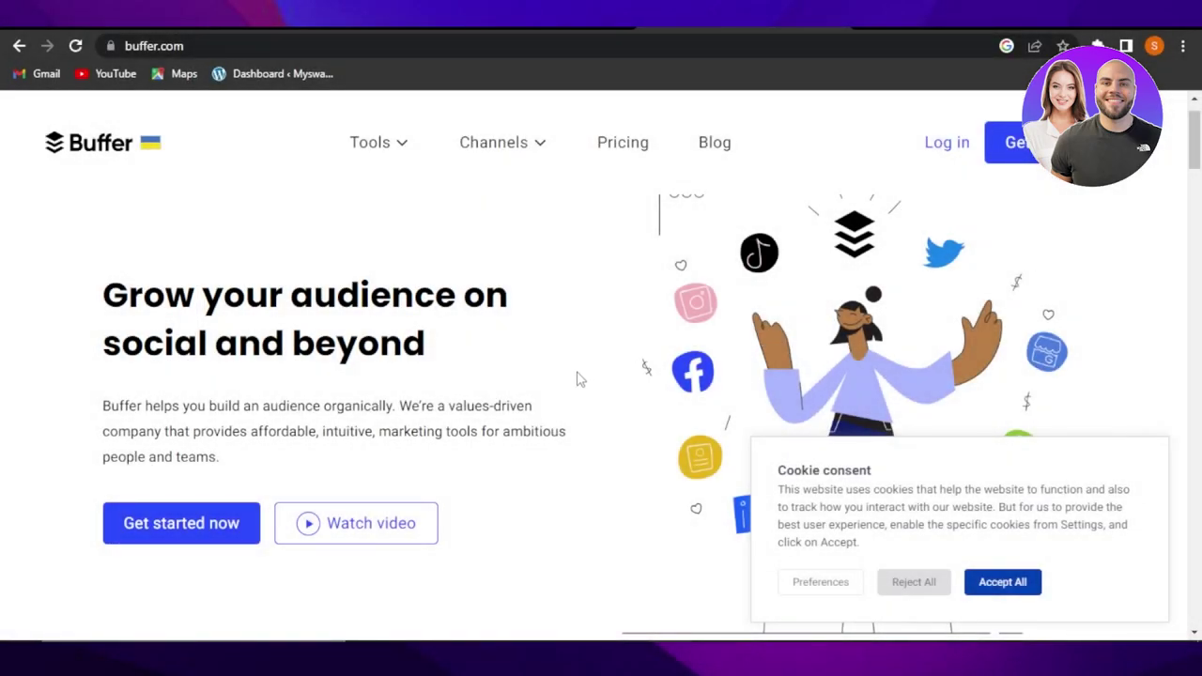
# Accept all cookies on the Buffer homepage and look through its sections on growing a following, engaging an audience and collaborating.
pyautogui.moveTo(1195, 150)
pyautogui.mouseDown()
pyautogui.moveTo(1195, 226)
pyautogui.moveTo(1195, 132)
pyautogui.mouseUp()
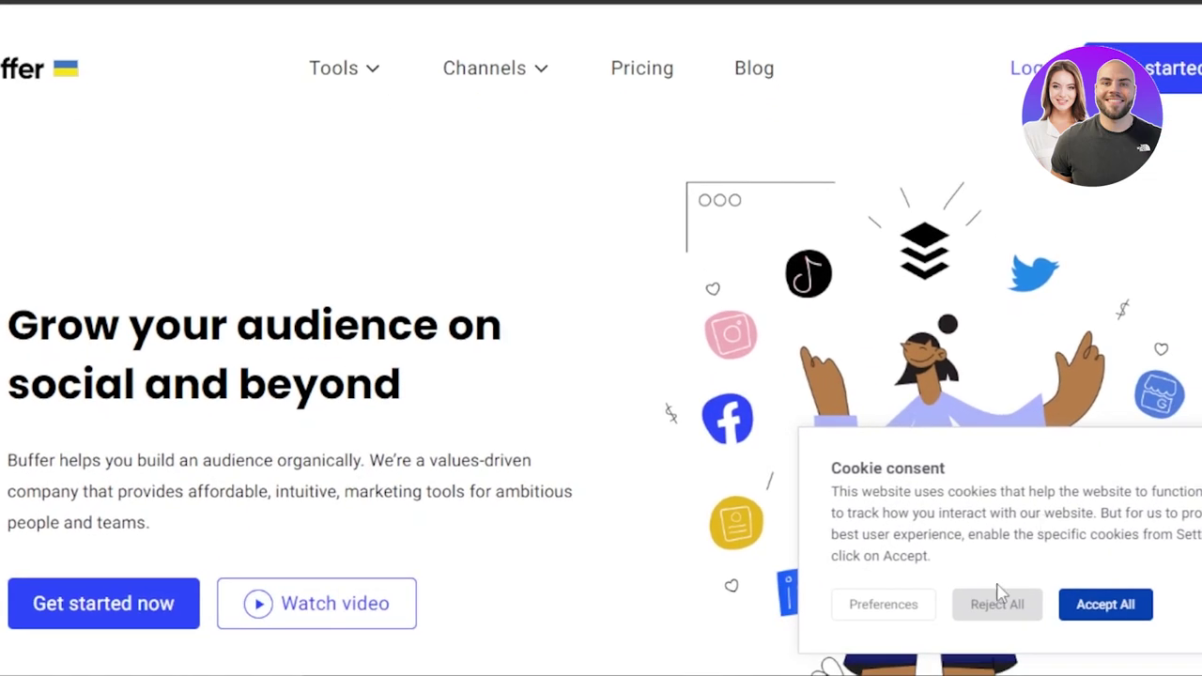
pyautogui.click(1094, 611)
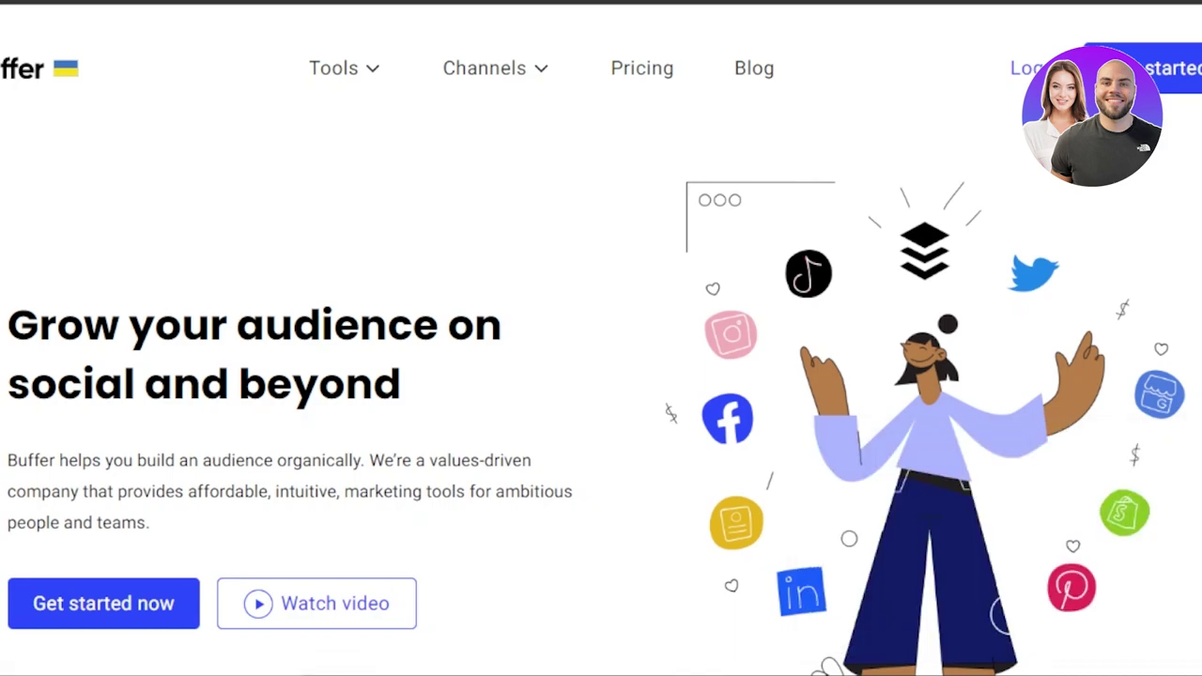
pyautogui.scroll(-8, 601, 375)
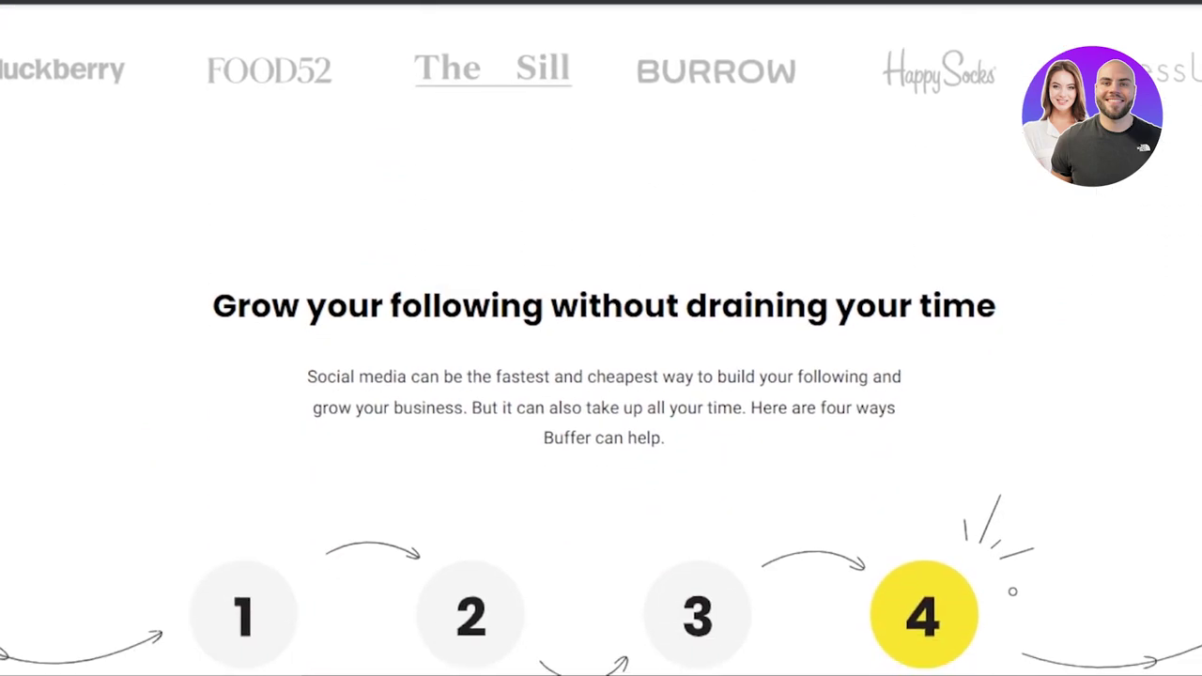
pyautogui.scroll(-10, 601, 375)
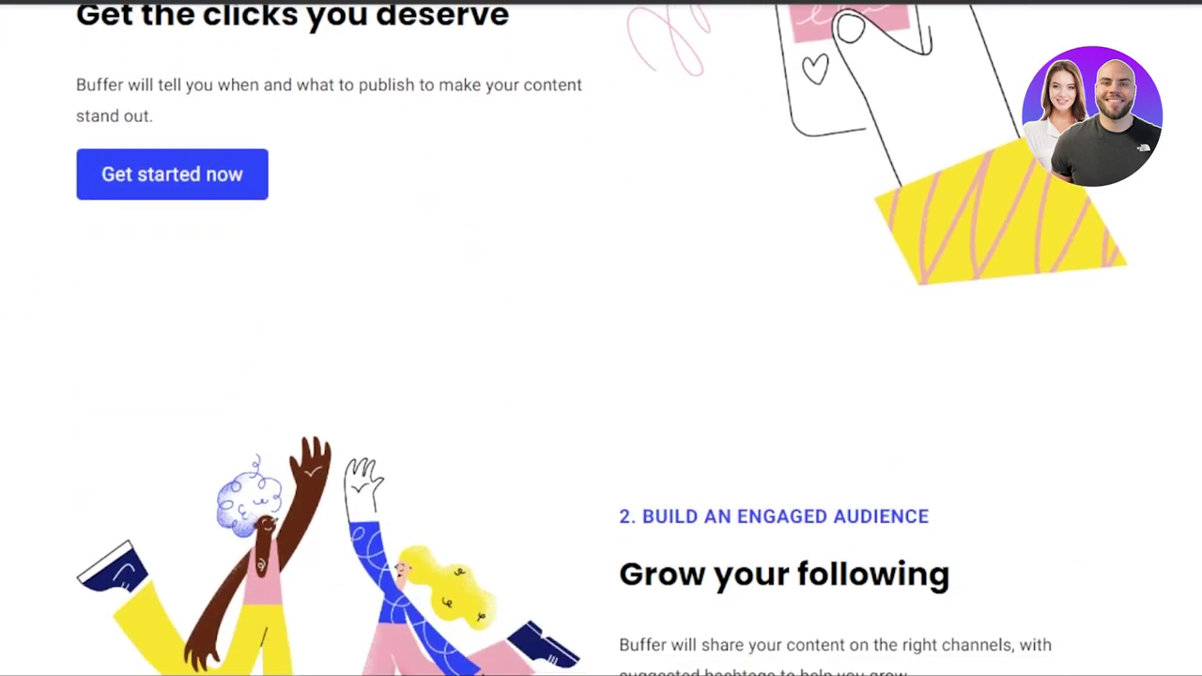
pyautogui.scroll(-10, 601, 376)
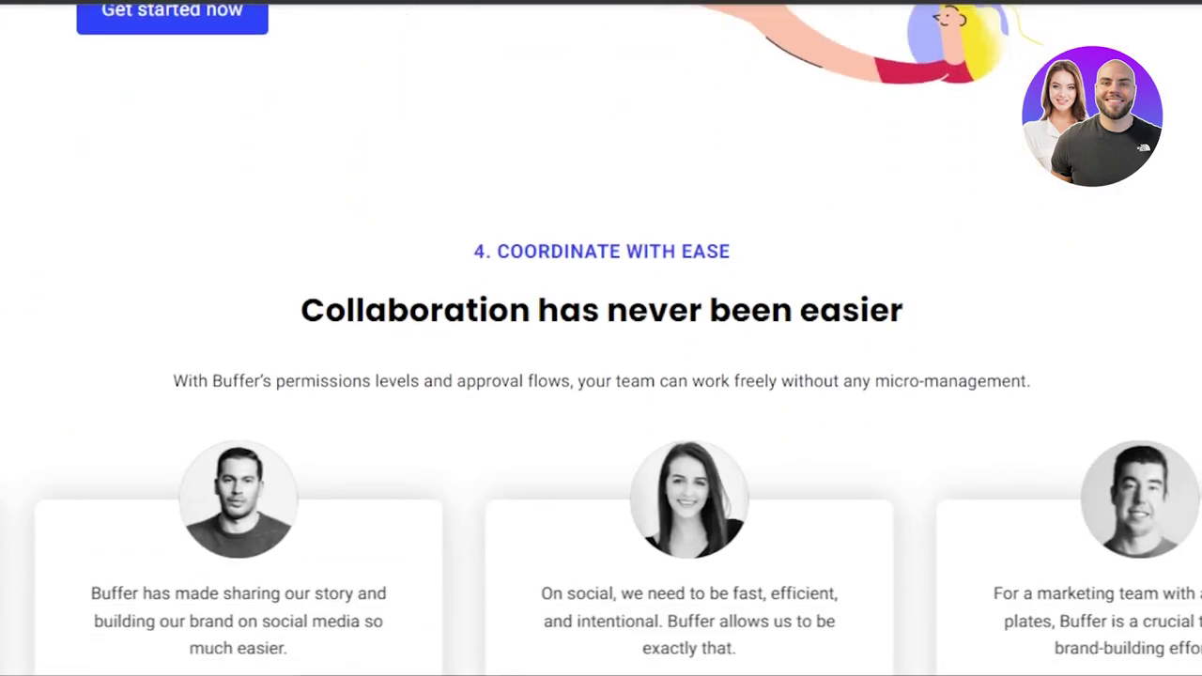
pyautogui.scroll(-8, 601, 376)
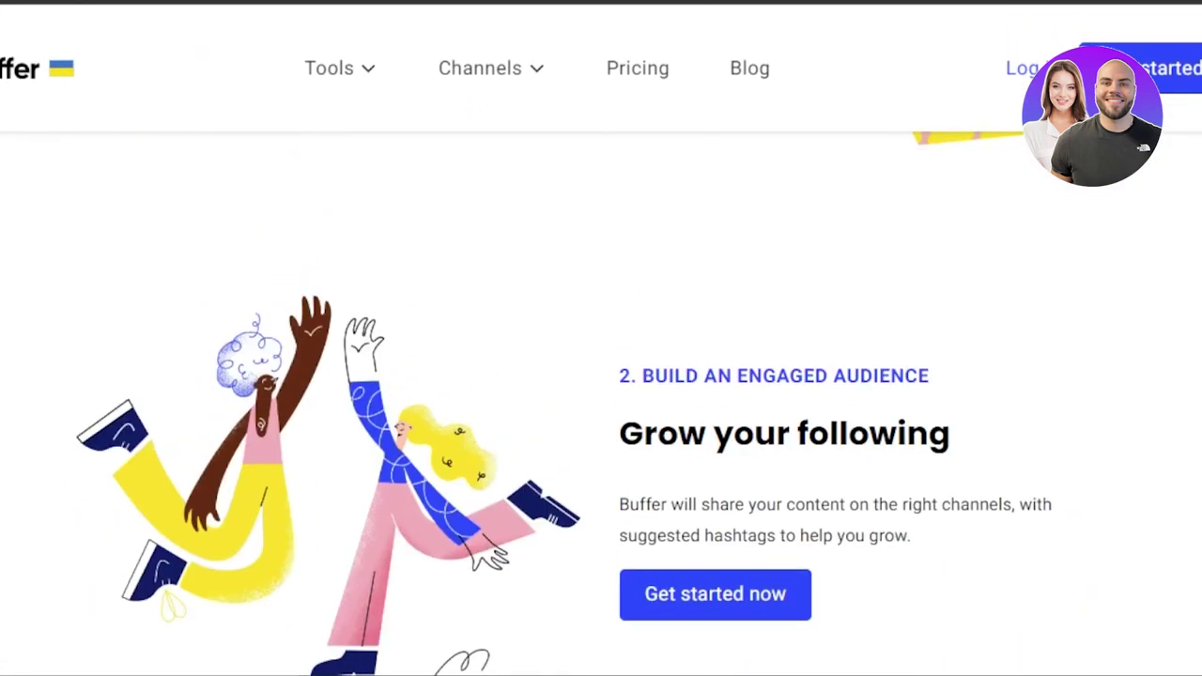
pyautogui.scroll(10, 601, 376)
pyautogui.scroll(5, 601, 376)
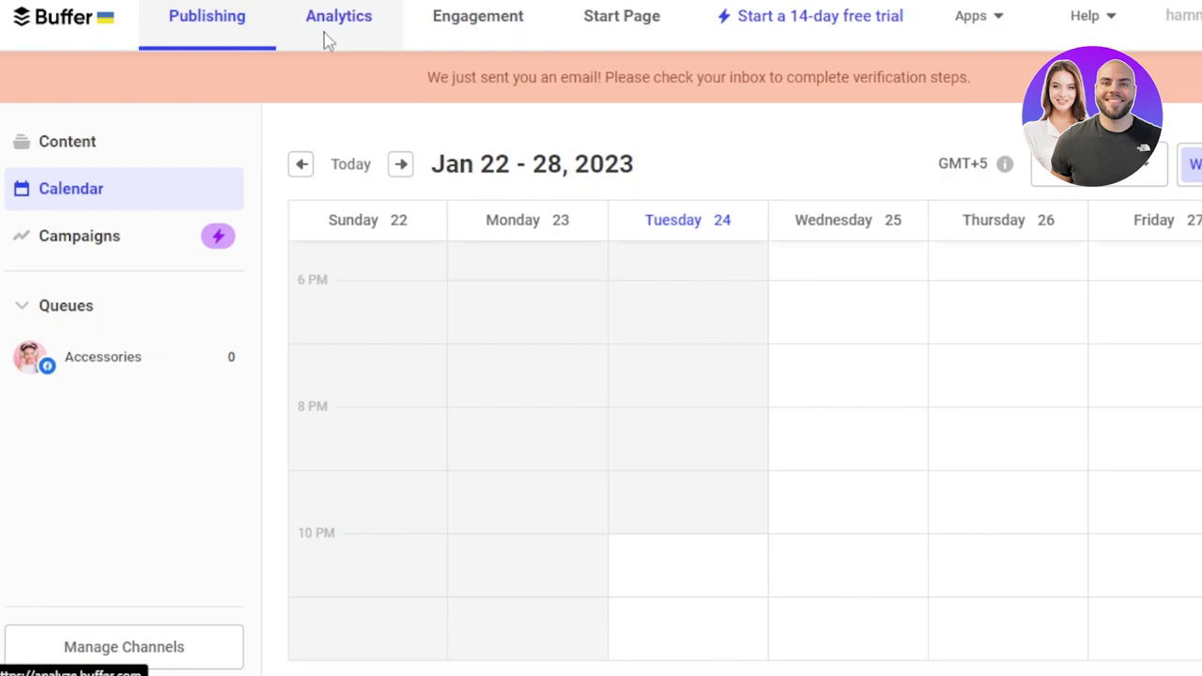
# Open the channel management settings, start connecting a new channel and review the supported networks.
pyautogui.click(500, 27)
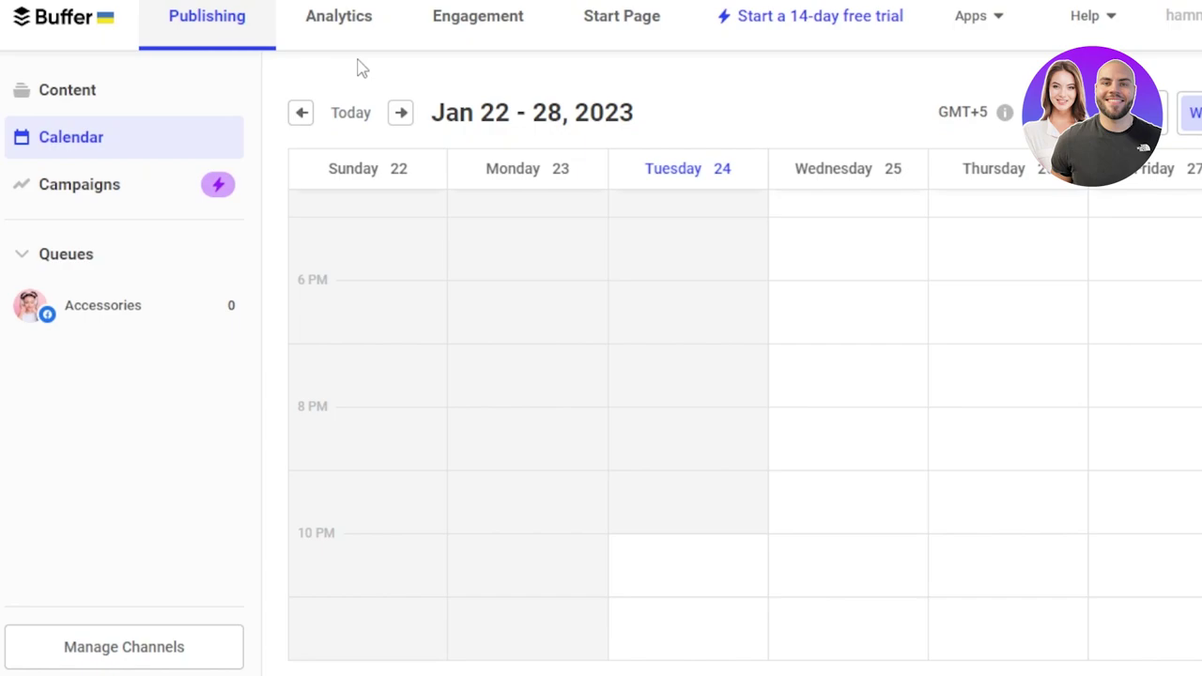
pyautogui.click(162, 662)
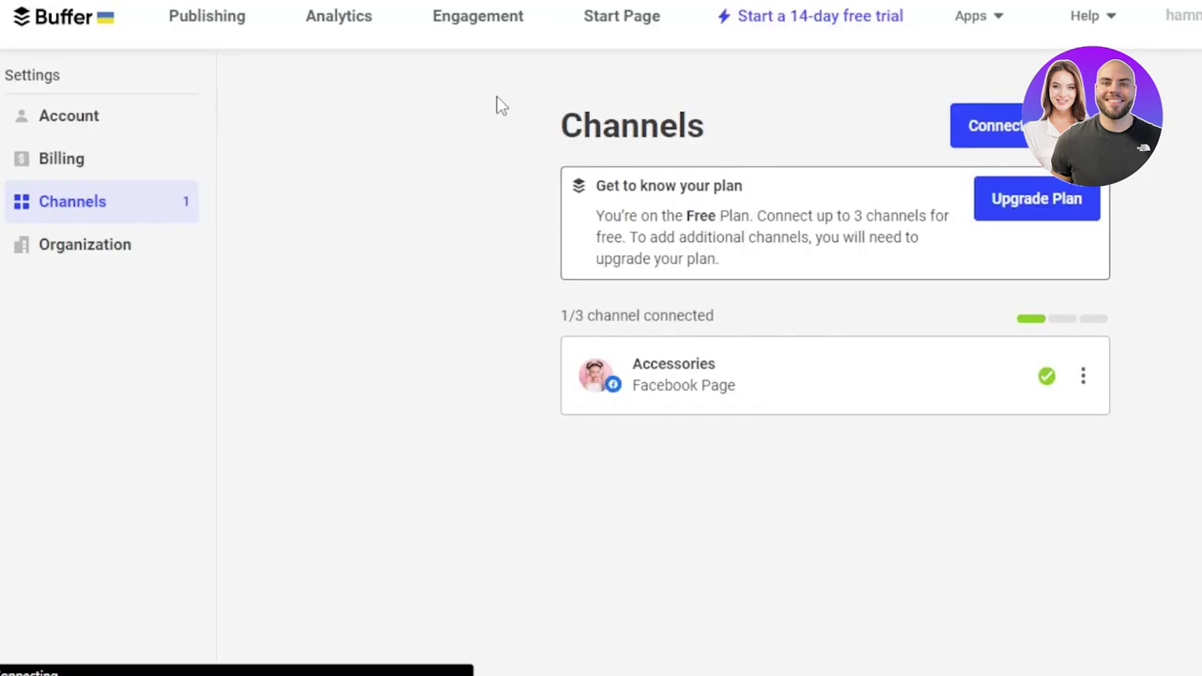
pyautogui.click(986, 141)
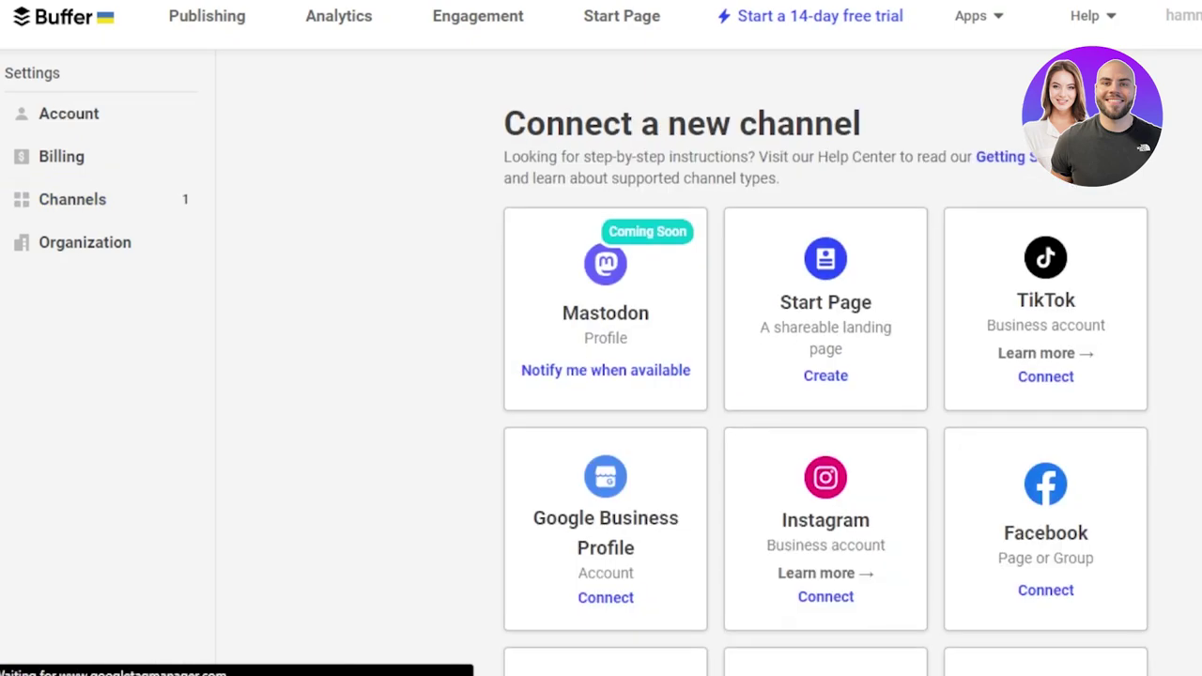
pyautogui.scroll(-3, 601, 363)
pyautogui.scroll(-2, 601, 362)
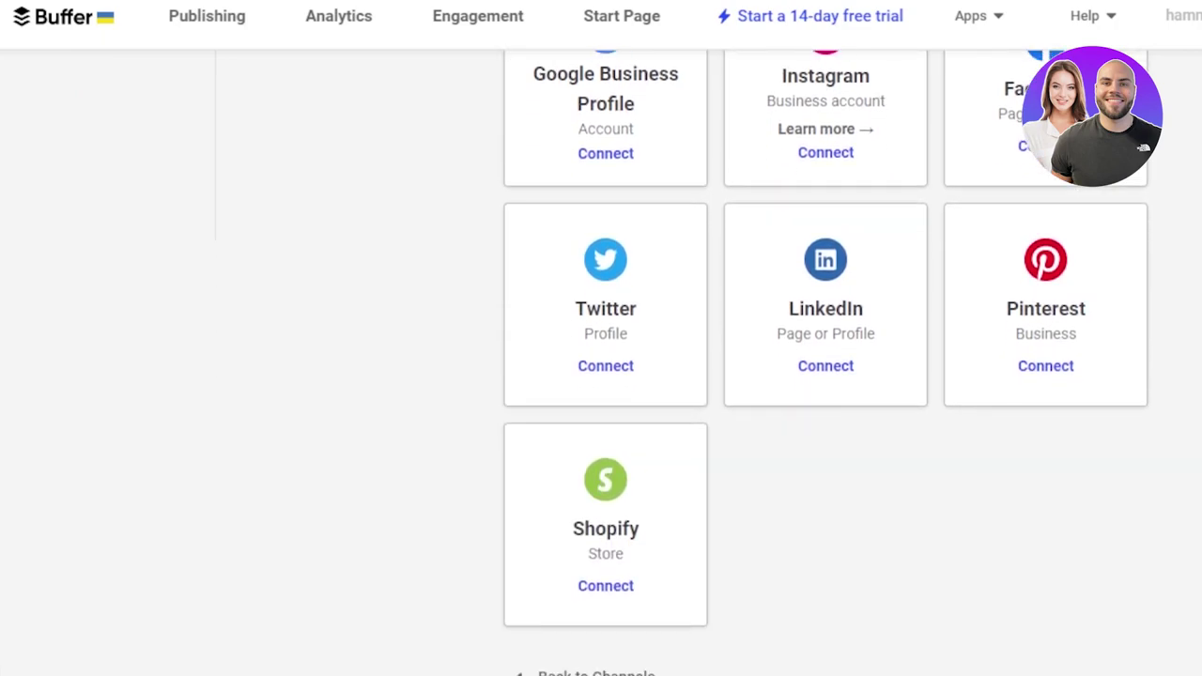
pyautogui.scroll(5, 601, 362)
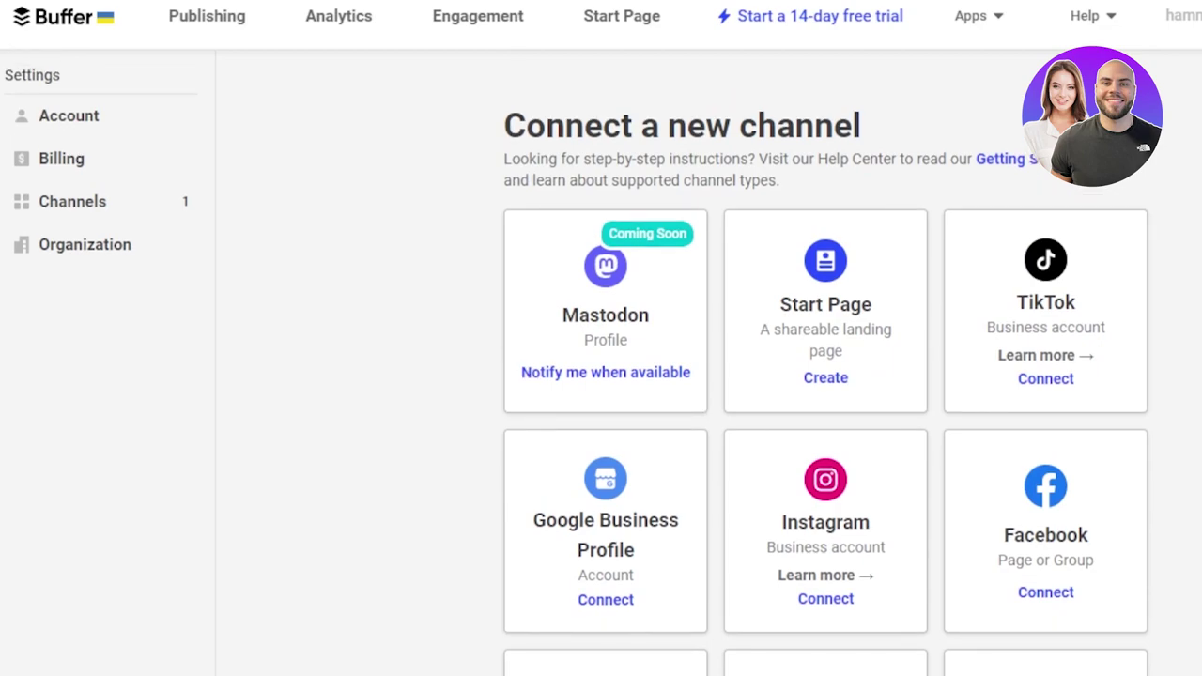
pyautogui.scroll(-3, 601, 362)
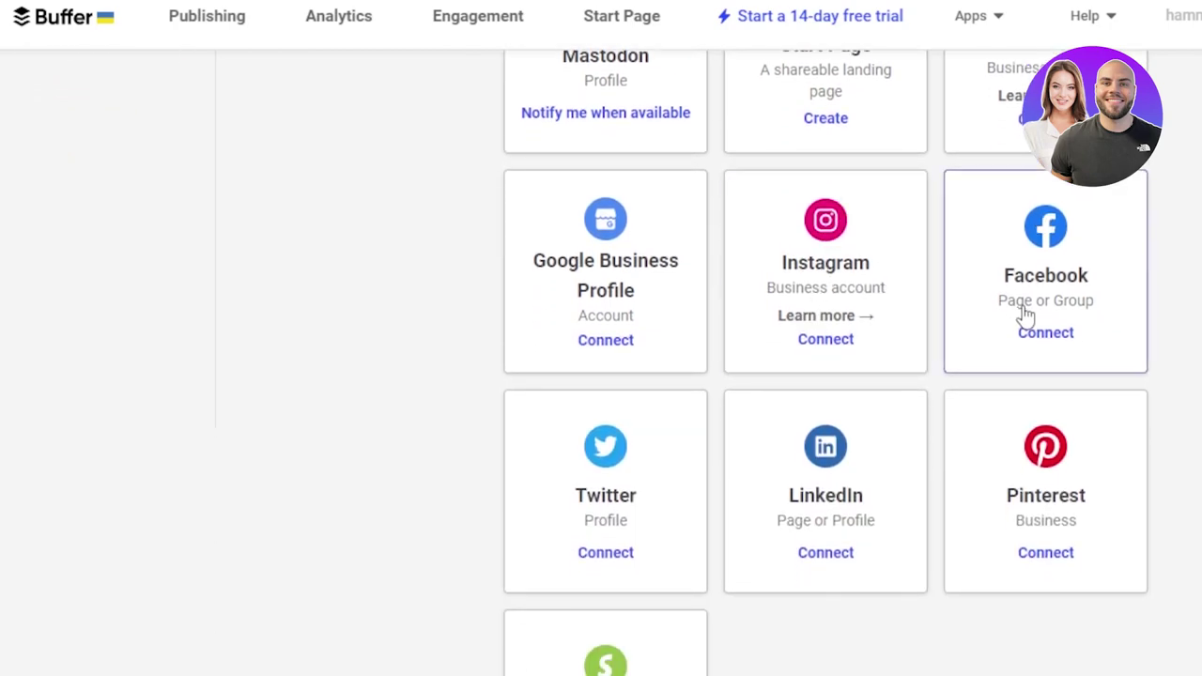
# Try to connect a Facebook Page as a new channel and close the Facebook authorization window.
pyautogui.click(1046, 336)
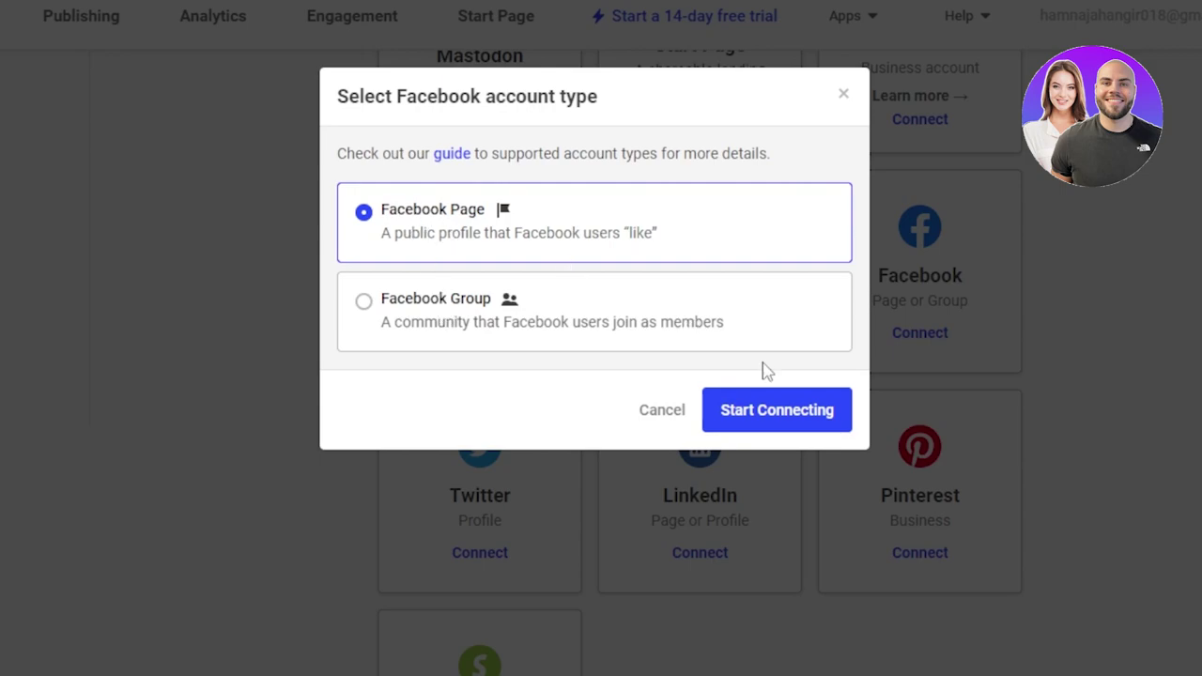
pyautogui.click(780, 419)
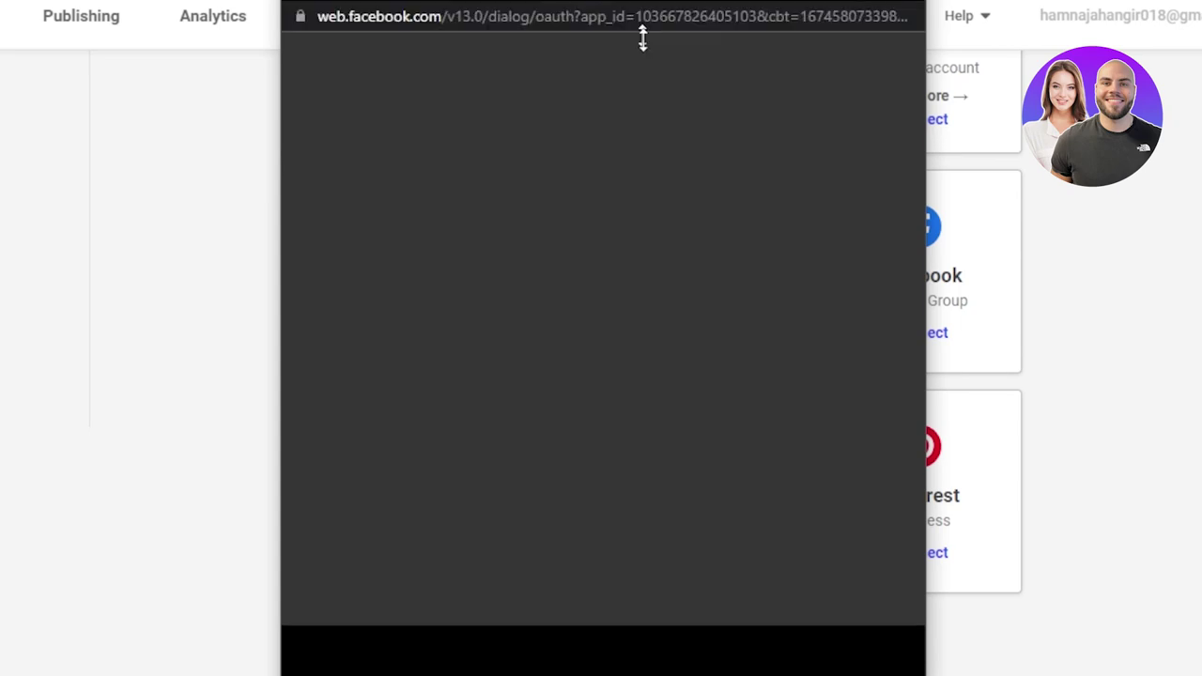
pyautogui.moveTo(671, 65); pyautogui.dragTo(697, 5)
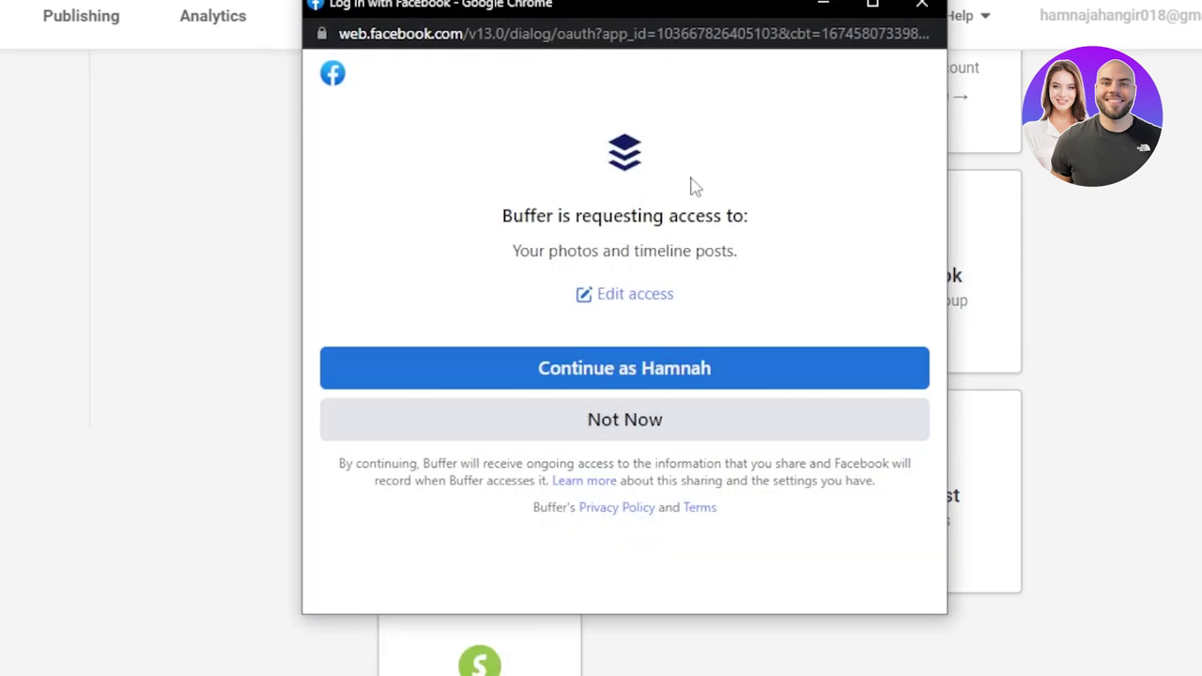
pyautogui.click(923, 14)
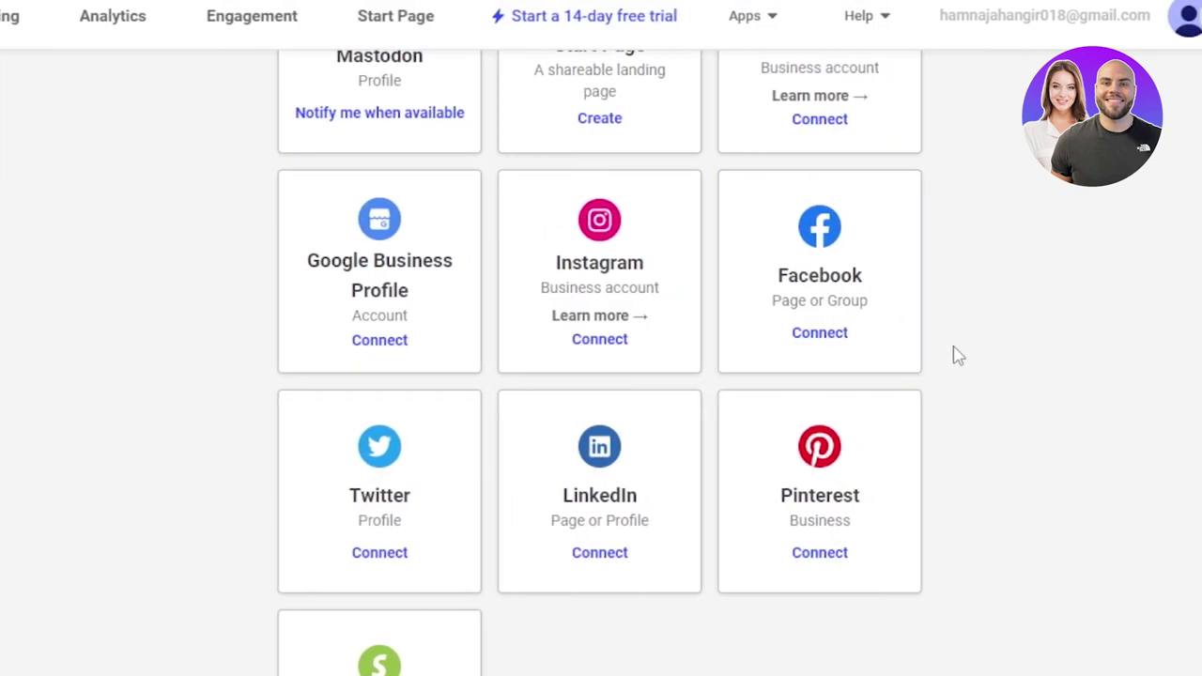
# Try to connect a LinkedIn Profile as a new channel.
pyautogui.scroll(-1, 958, 355)
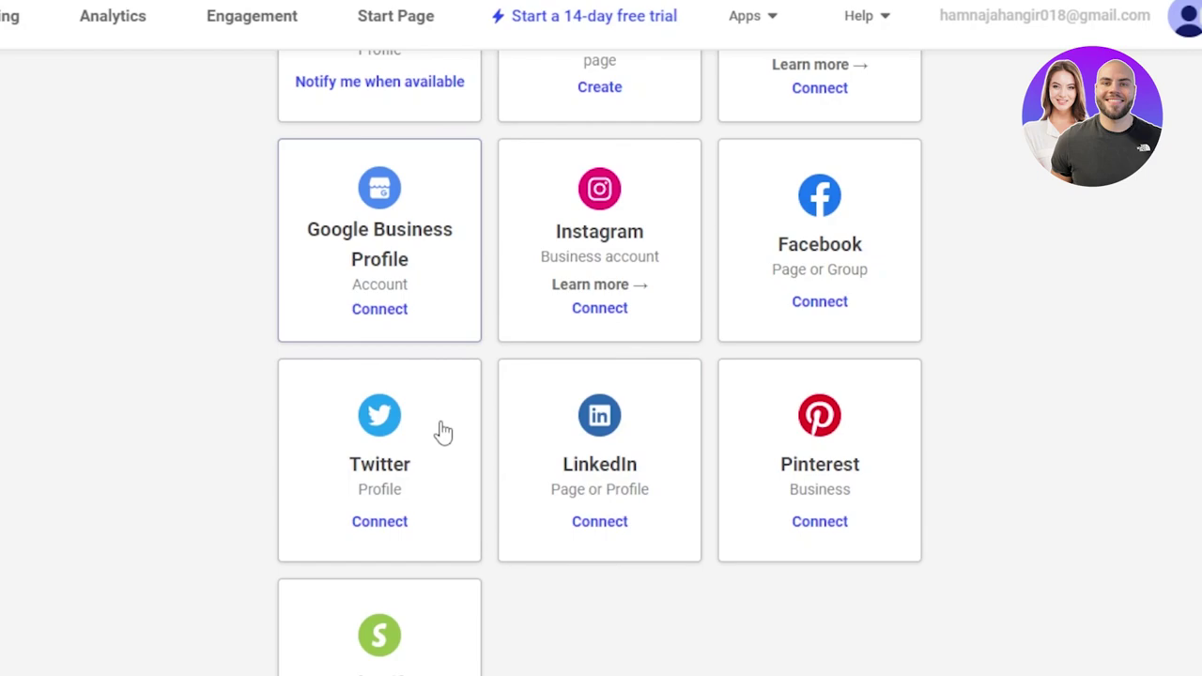
pyautogui.click(591, 524)
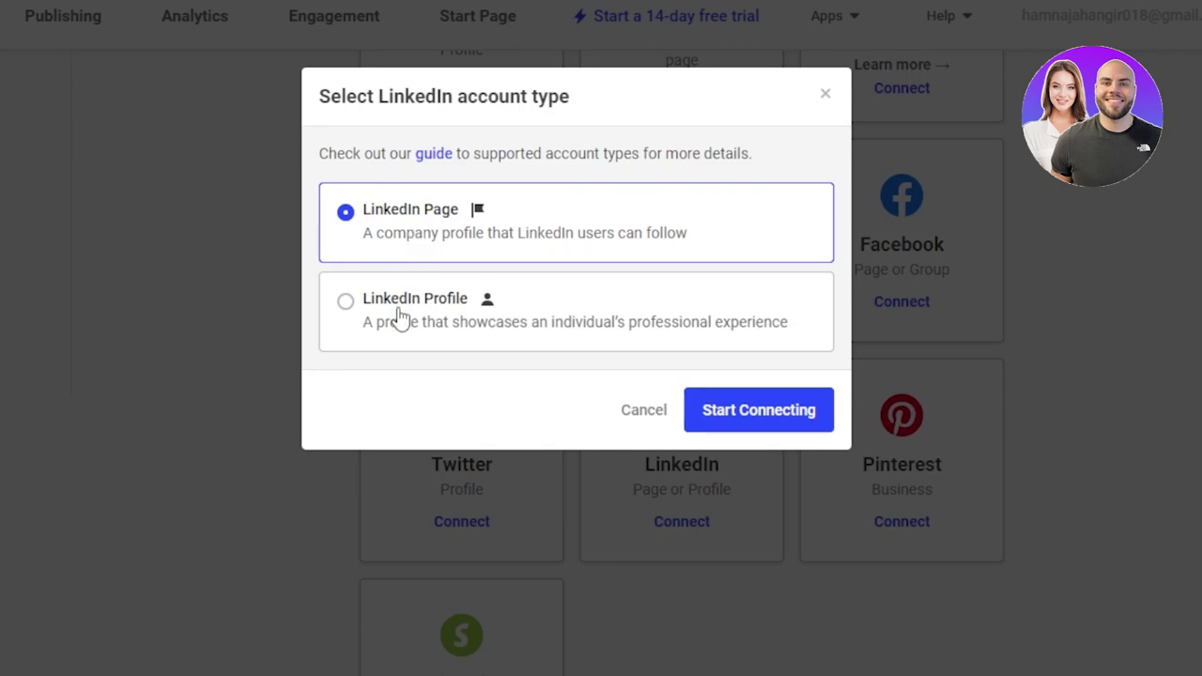
pyautogui.click(347, 308)
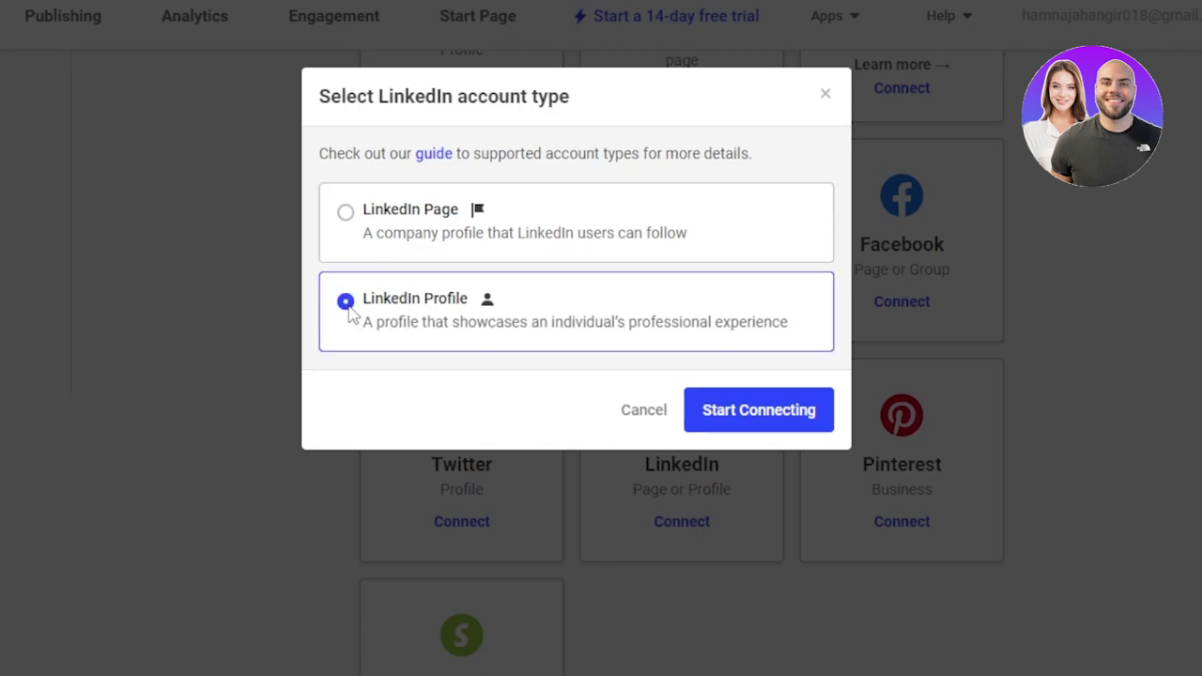
pyautogui.click(805, 421)
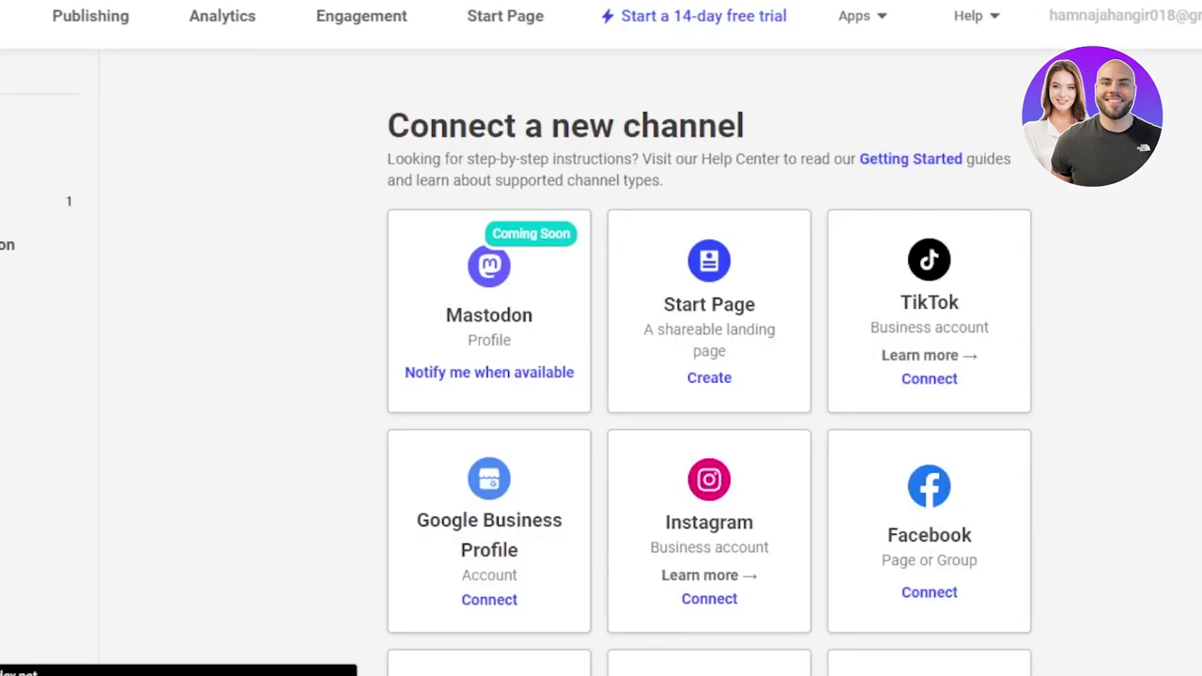
# Review the available networks, the connected channels with the current plan's limits, and the organization settings.
pyautogui.scroll(-4, 601, 376)
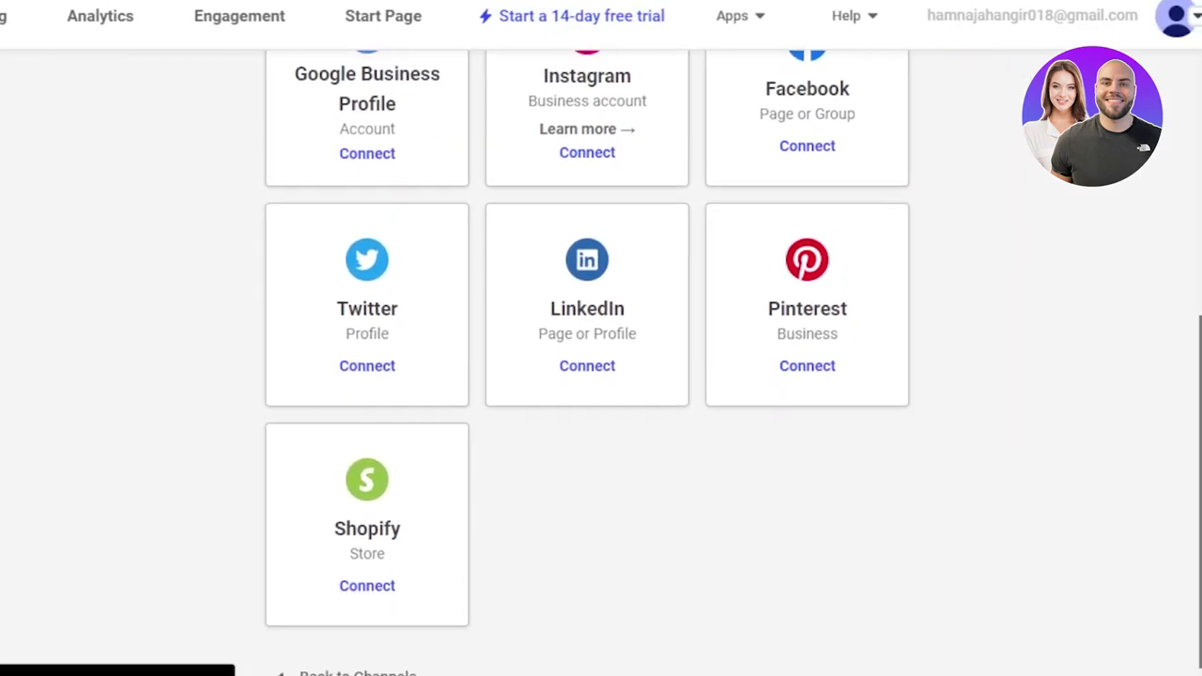
pyautogui.scroll(2, 601, 376)
pyautogui.scroll(3, 854, 134)
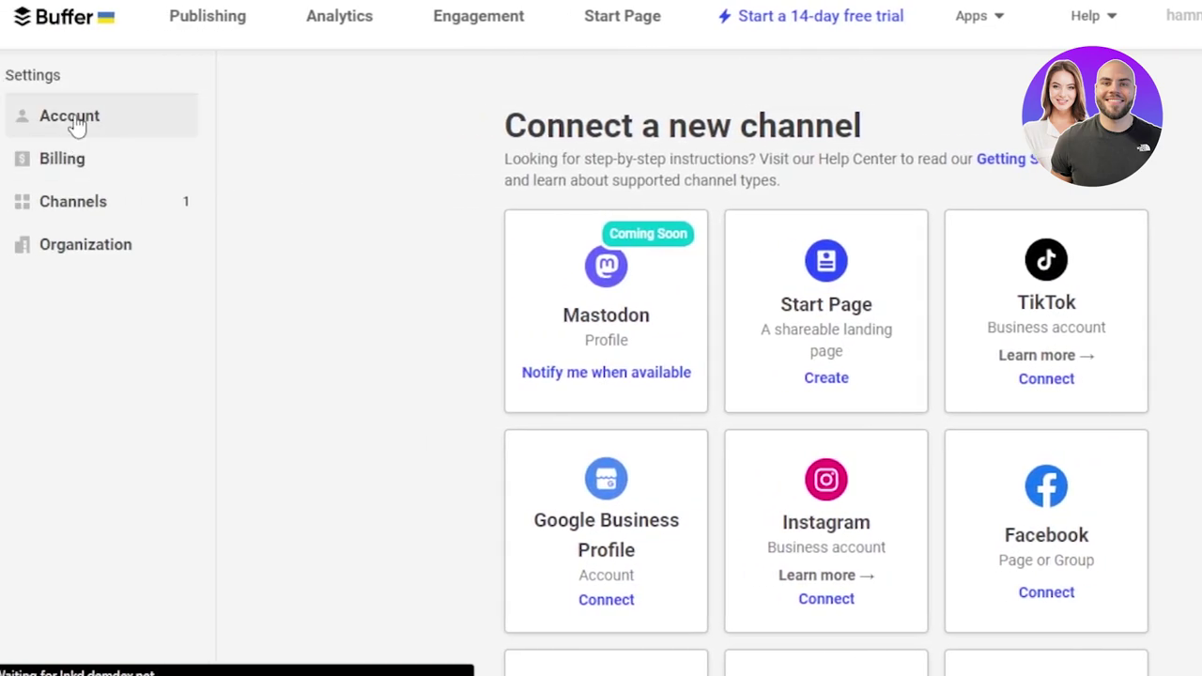
pyautogui.click(63, 209)
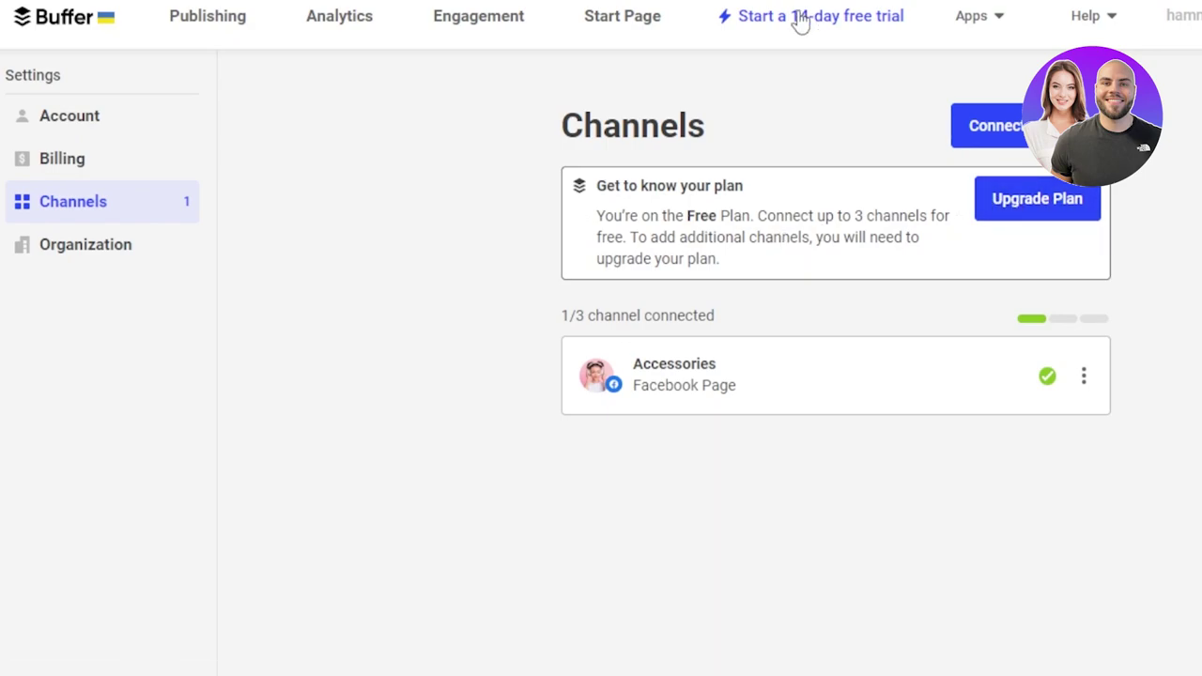
pyautogui.moveTo(758, 216); pyautogui.dragTo(945, 241)
pyautogui.click(1001, 241)
pyautogui.click(76, 257)
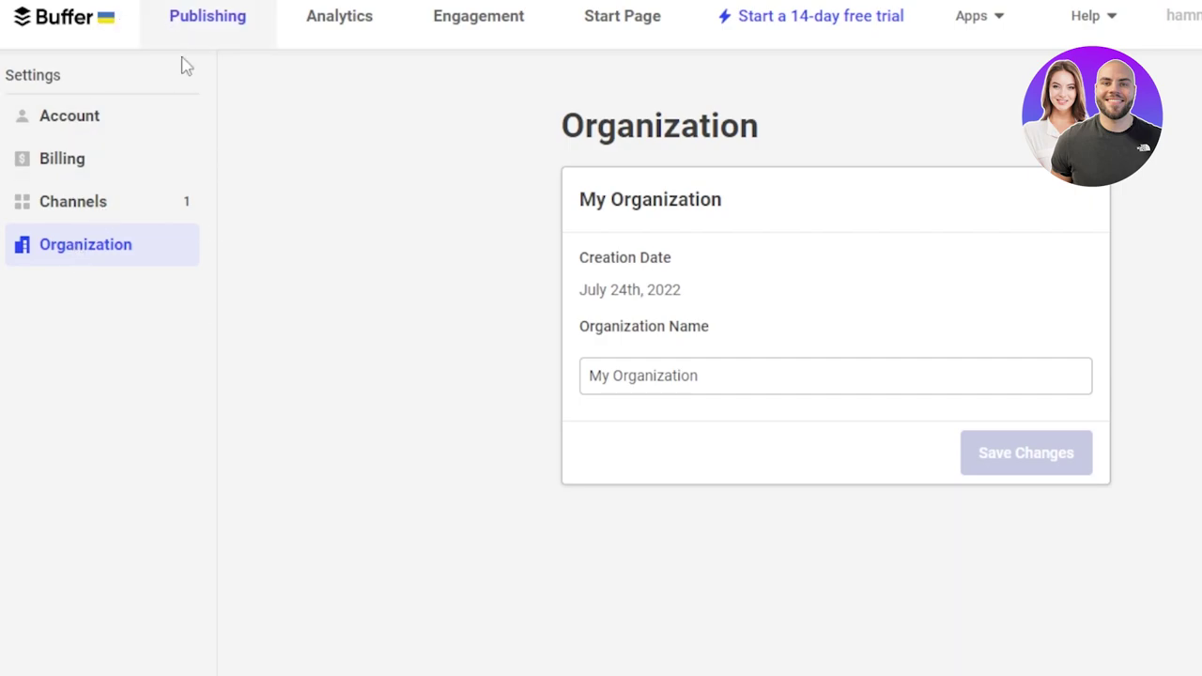
# Create a content idea reading "New Moodboard idea to post" with the moodboard collage image attached, and save it.
pyautogui.click(207, 34)
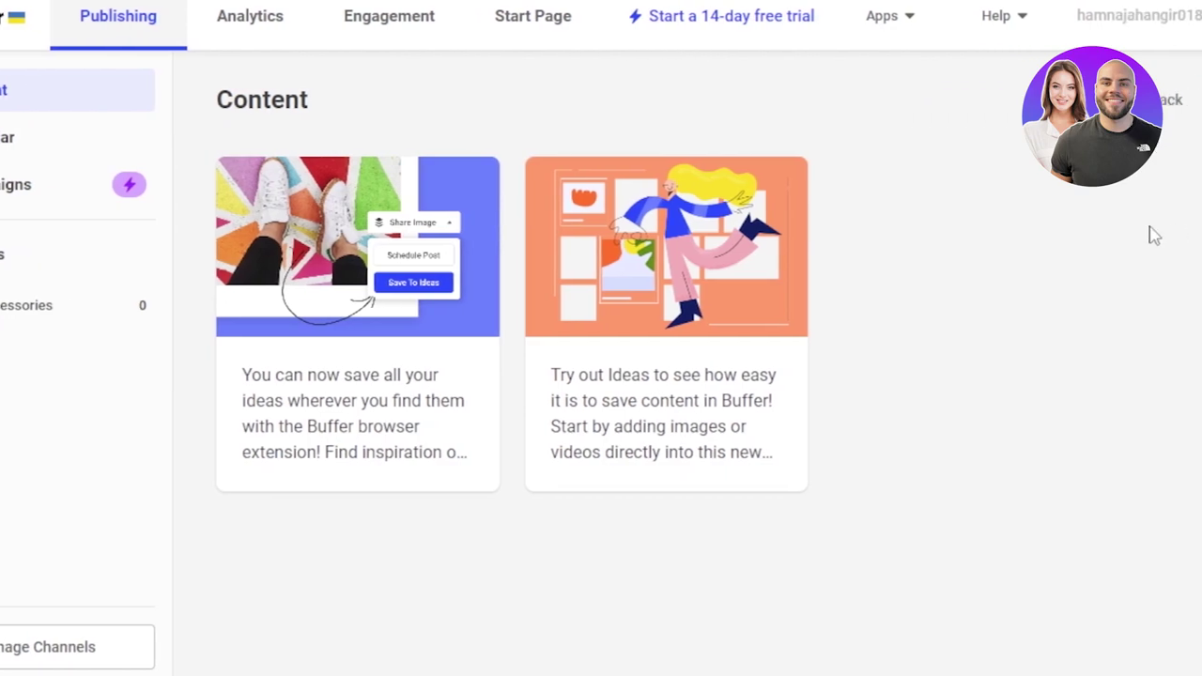
pyautogui.click(1167, 104)
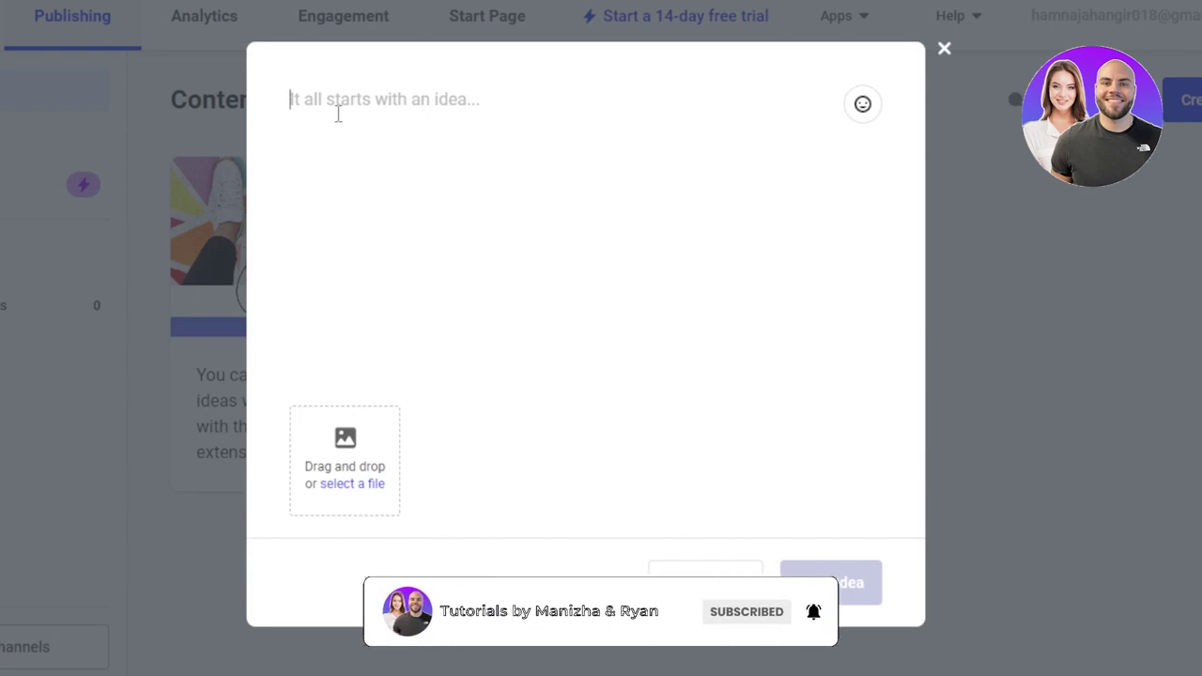
pyautogui.write('New Moodboard idea to post')
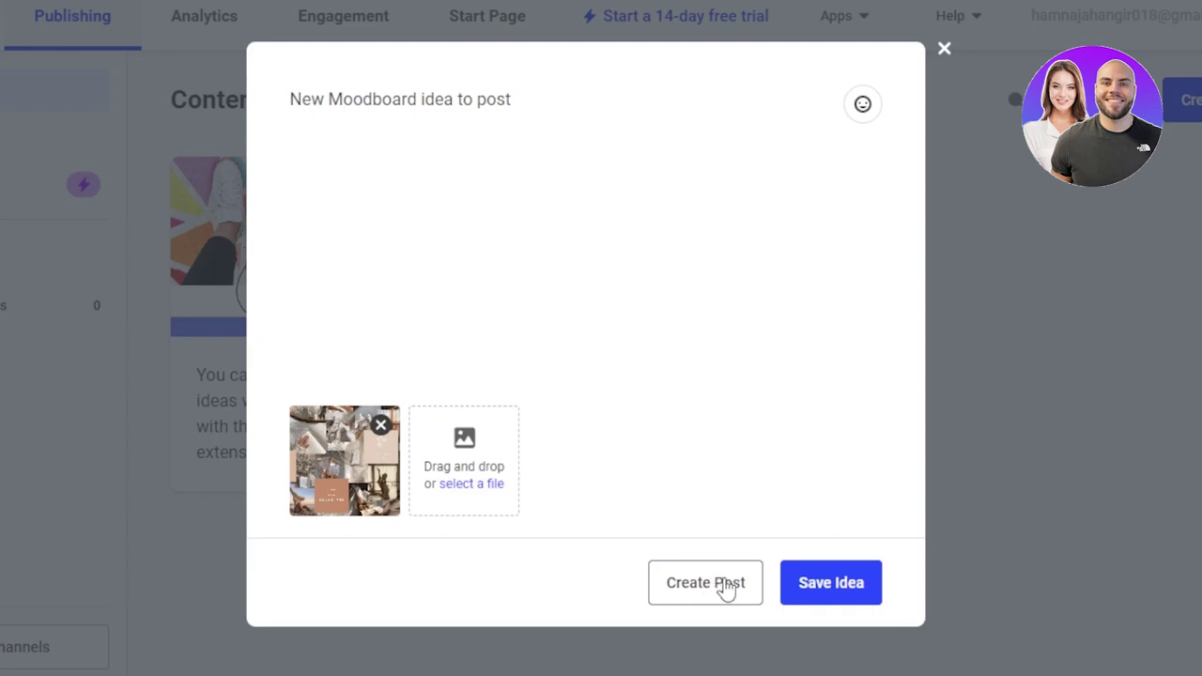
pyautogui.click(848, 591)
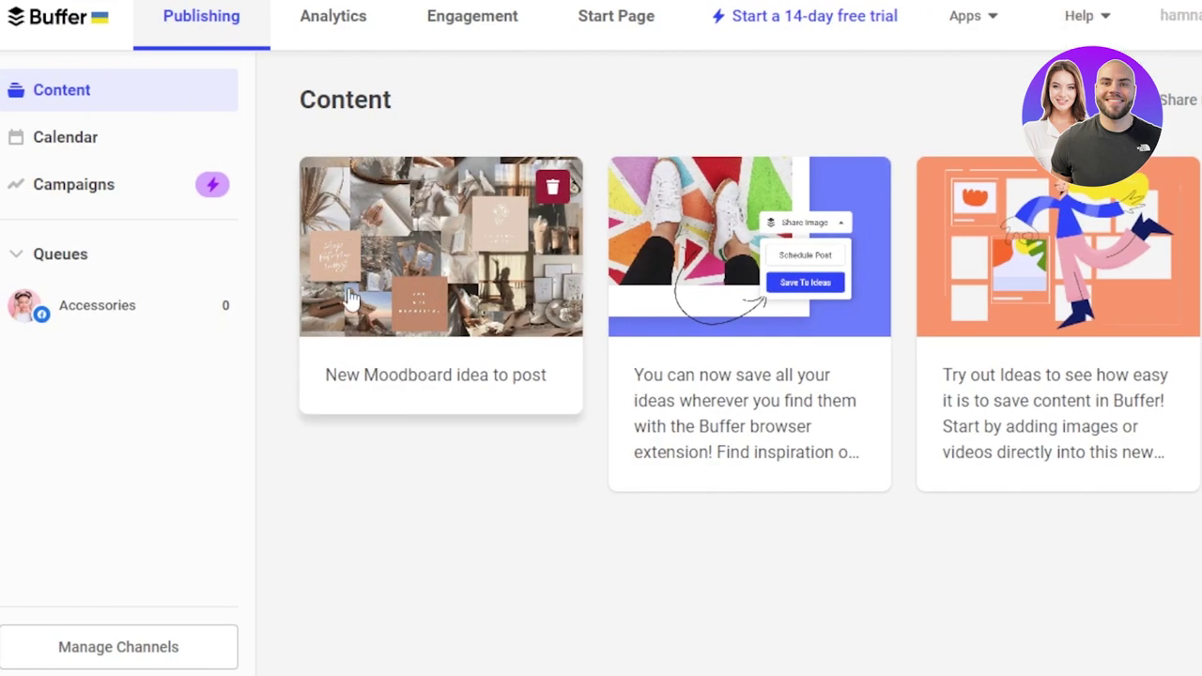
# Show the publishing calendar by month and view the options for filtering its posts.
pyautogui.click(113, 150)
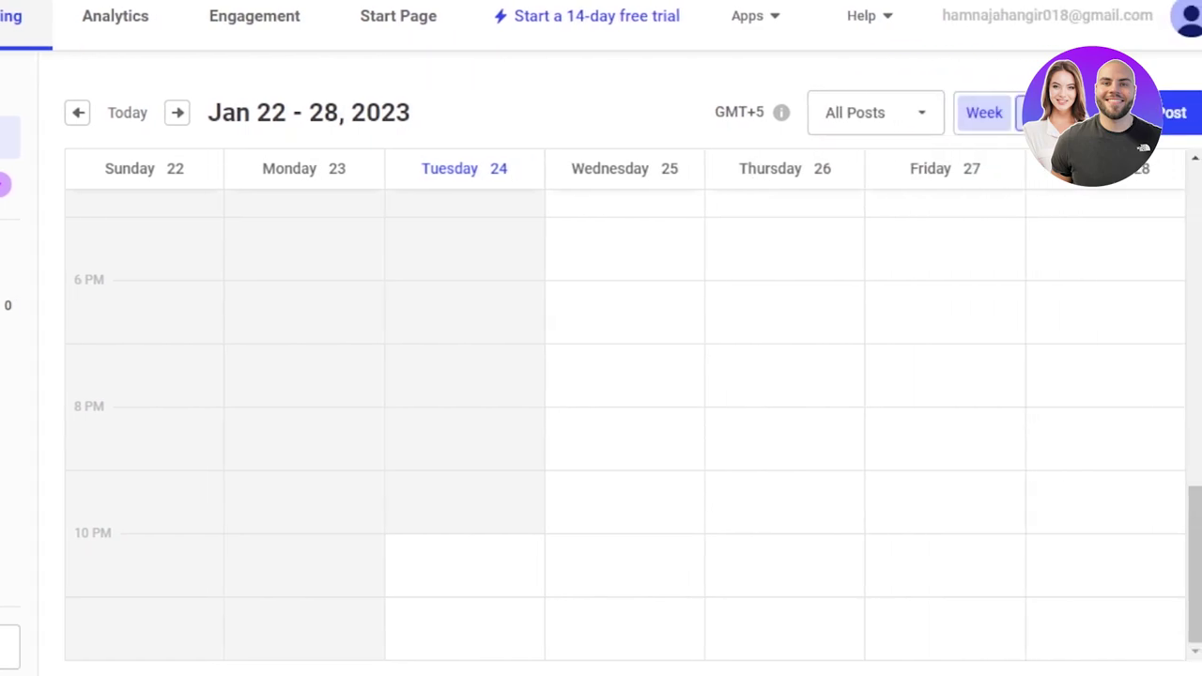
pyautogui.click(1033, 113)
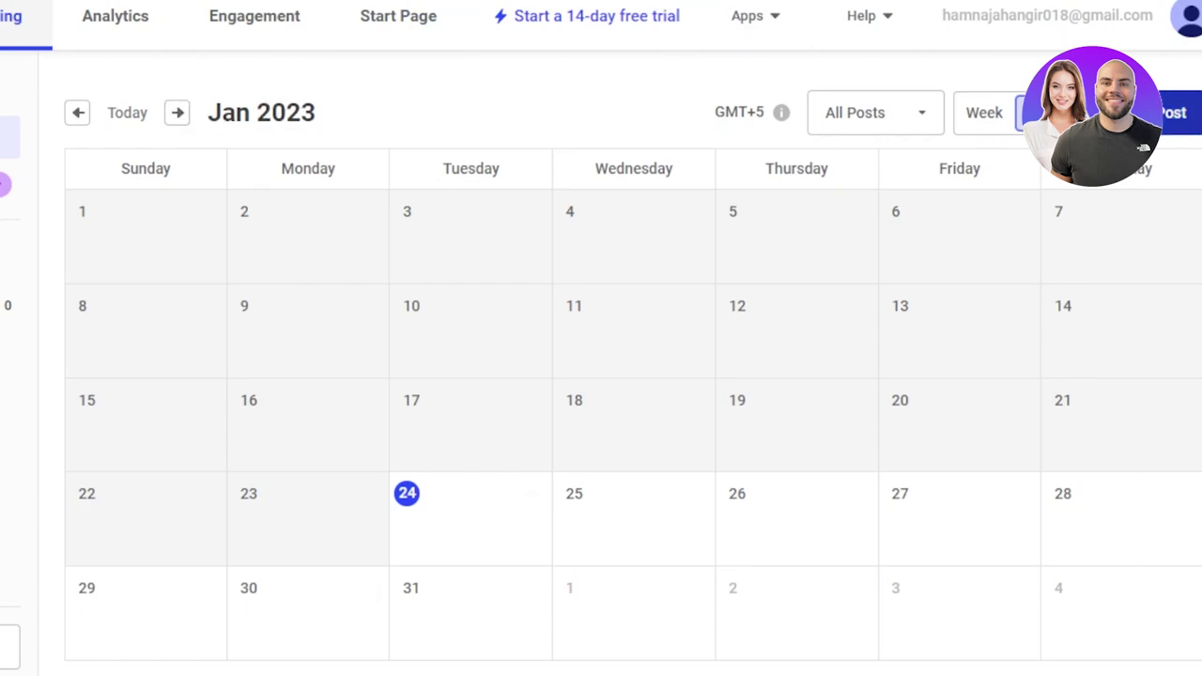
pyautogui.click(882, 118)
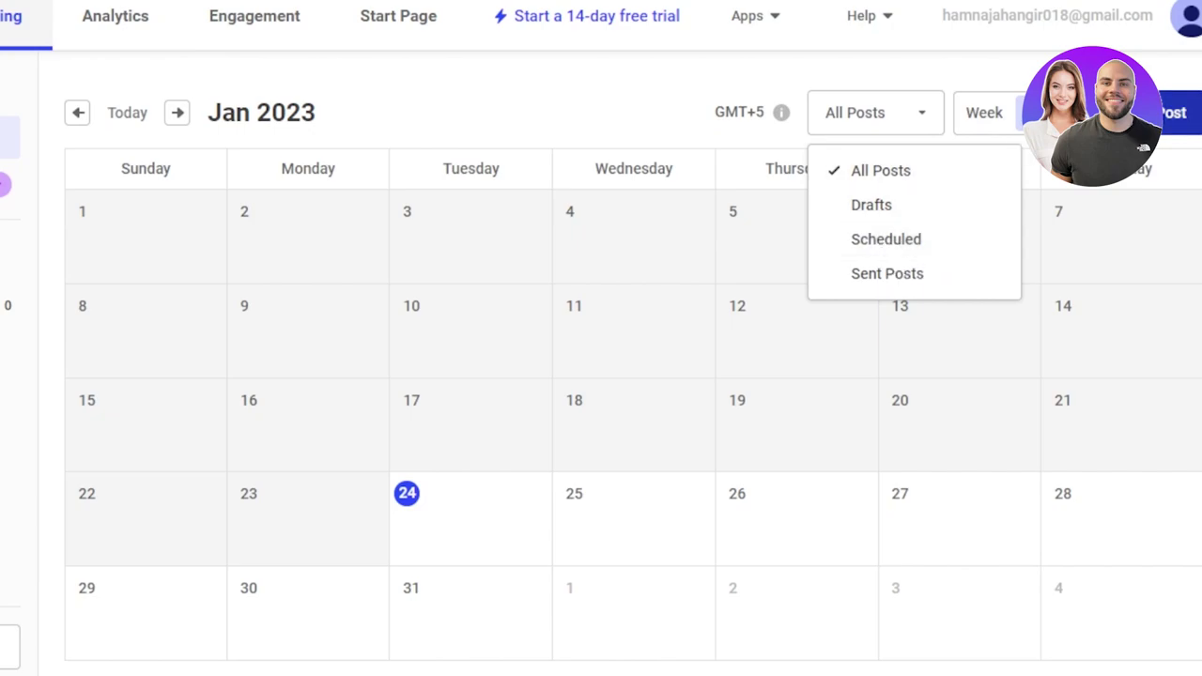
# Examine the new post composer for the Facebook page, dismiss its notice about manual messages, and close it without saving.
pyautogui.click(1174, 113)
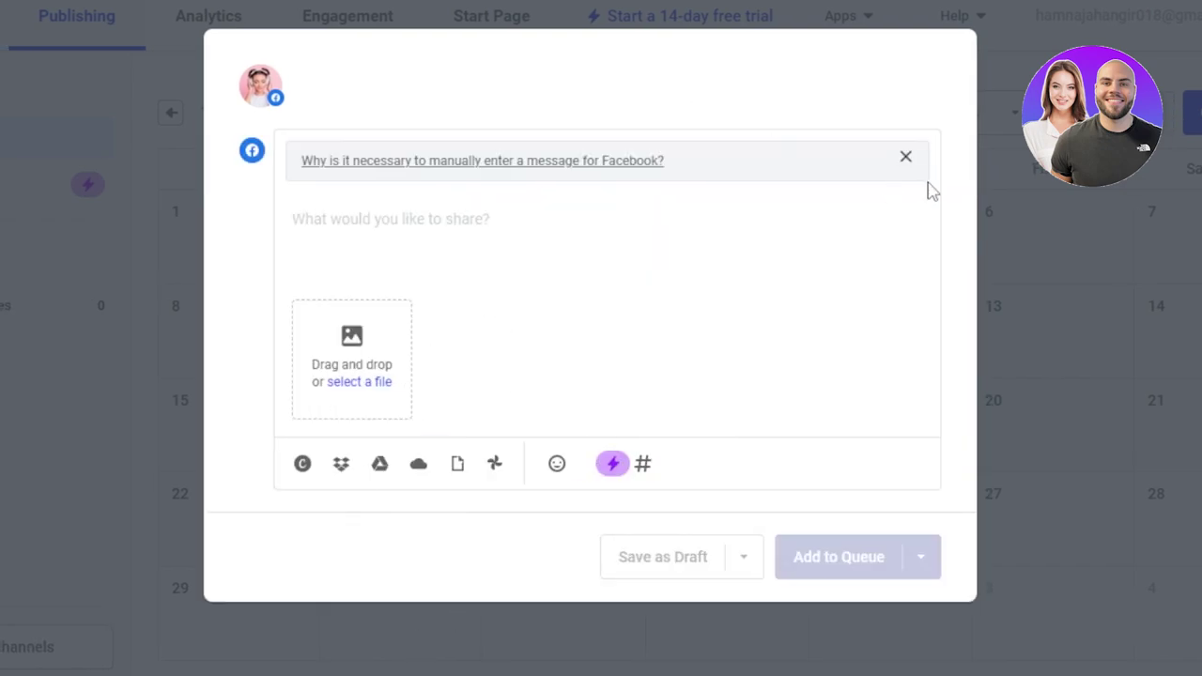
pyautogui.click(907, 161)
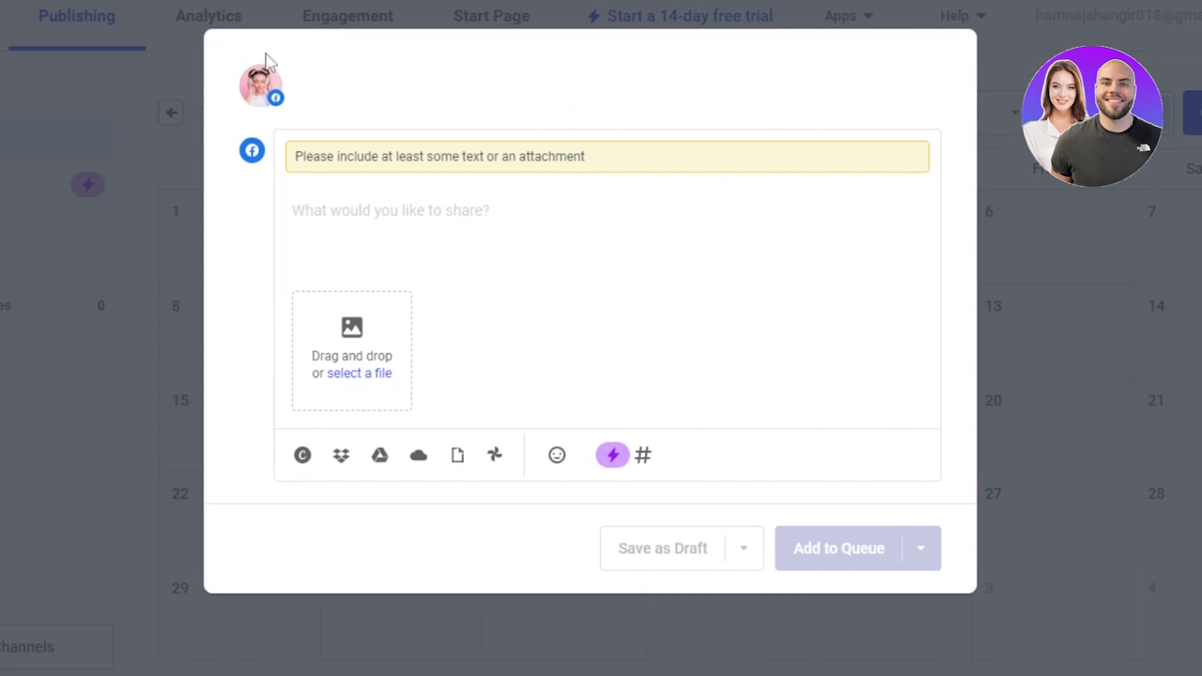
pyautogui.click(145, 64)
pyautogui.click(792, 213)
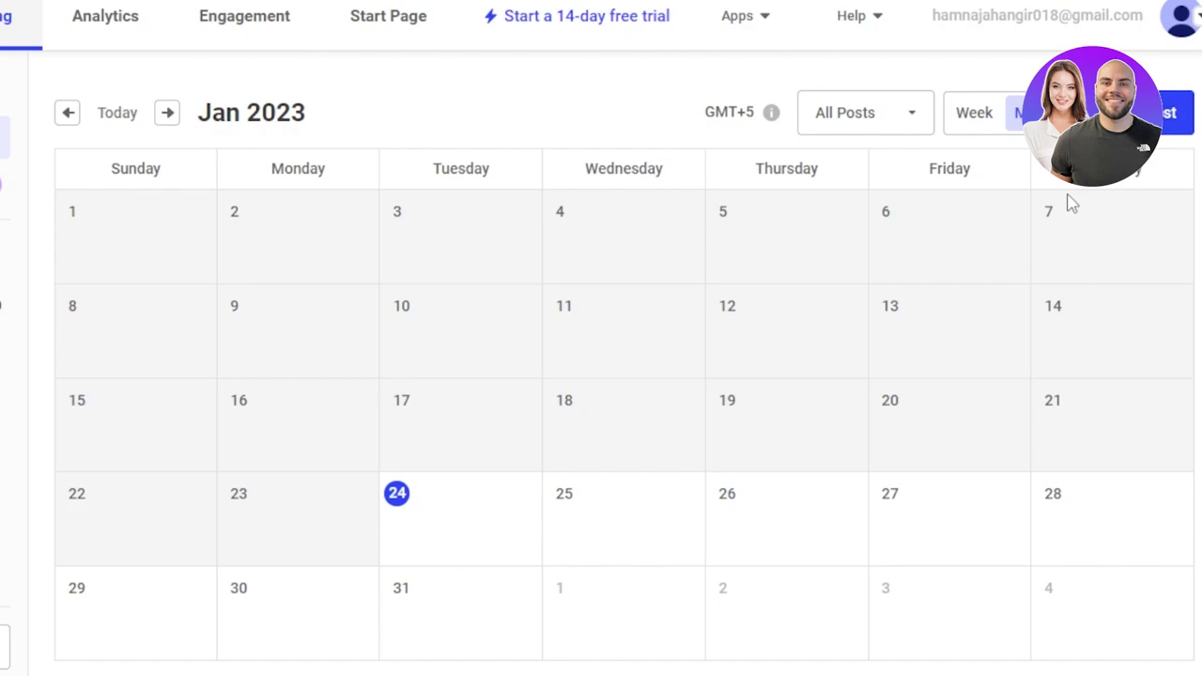
# Start a post for the Facebook page on January 28 in the calendar and set its schedule time to 7:00 PM.
pyautogui.moveTo(611, 537)
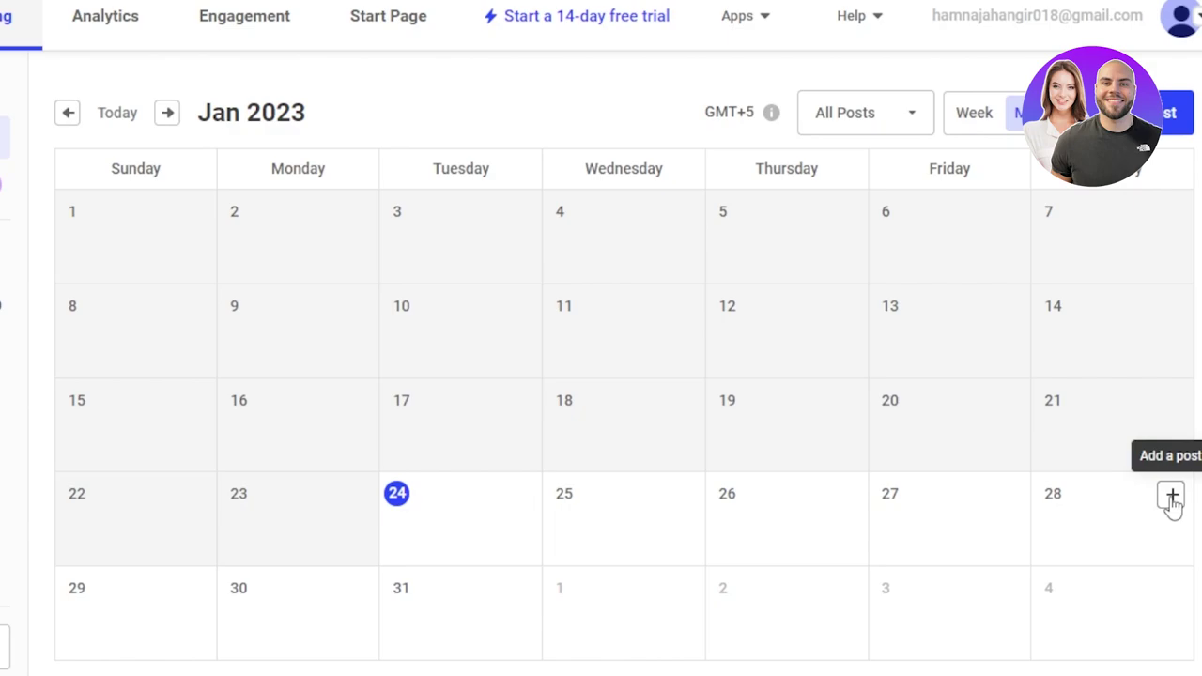
pyautogui.click(1172, 498)
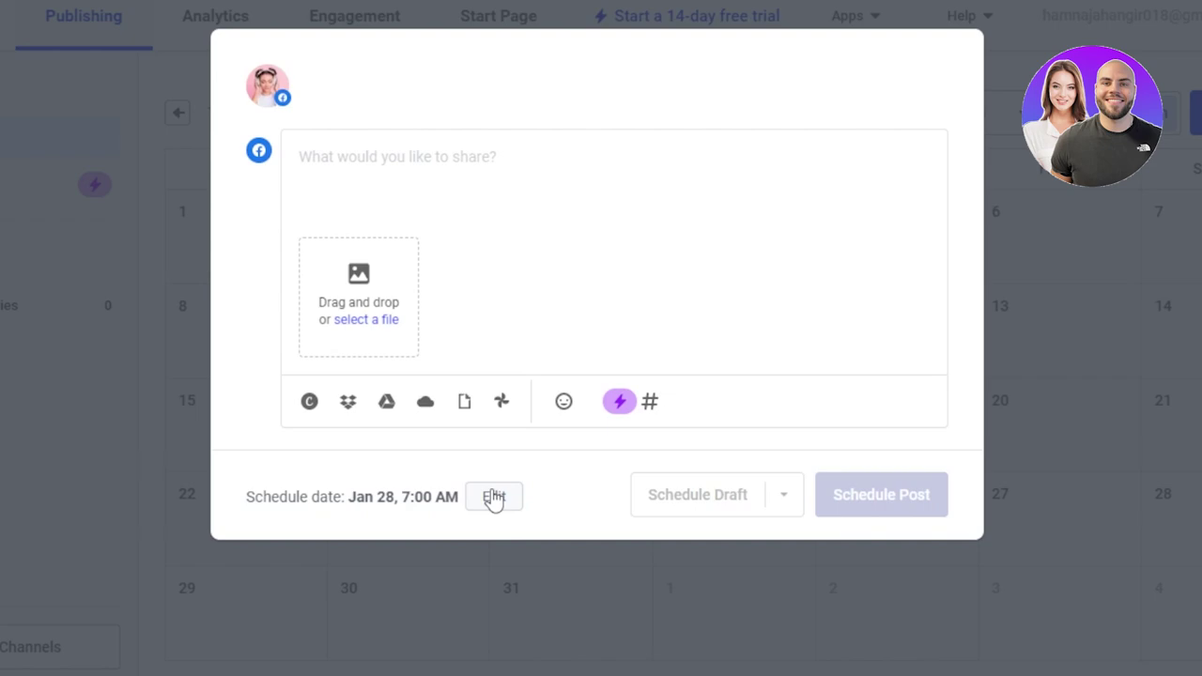
pyautogui.click(495, 504)
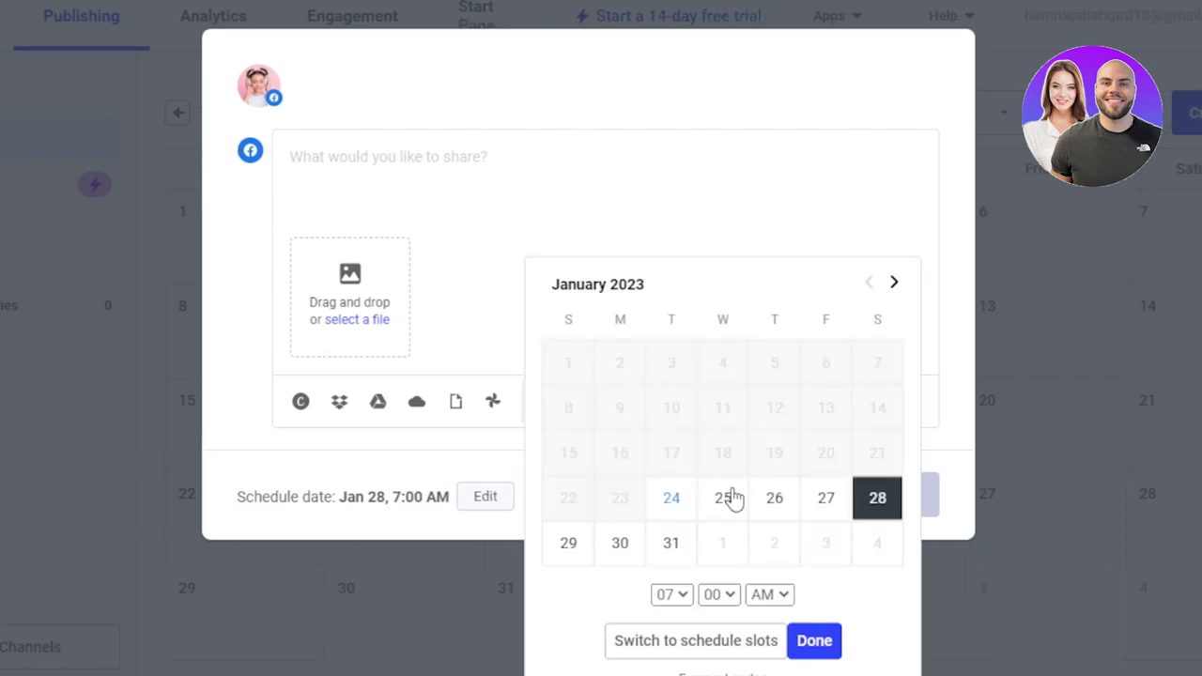
pyautogui.click(785, 597)
pyautogui.click(766, 636)
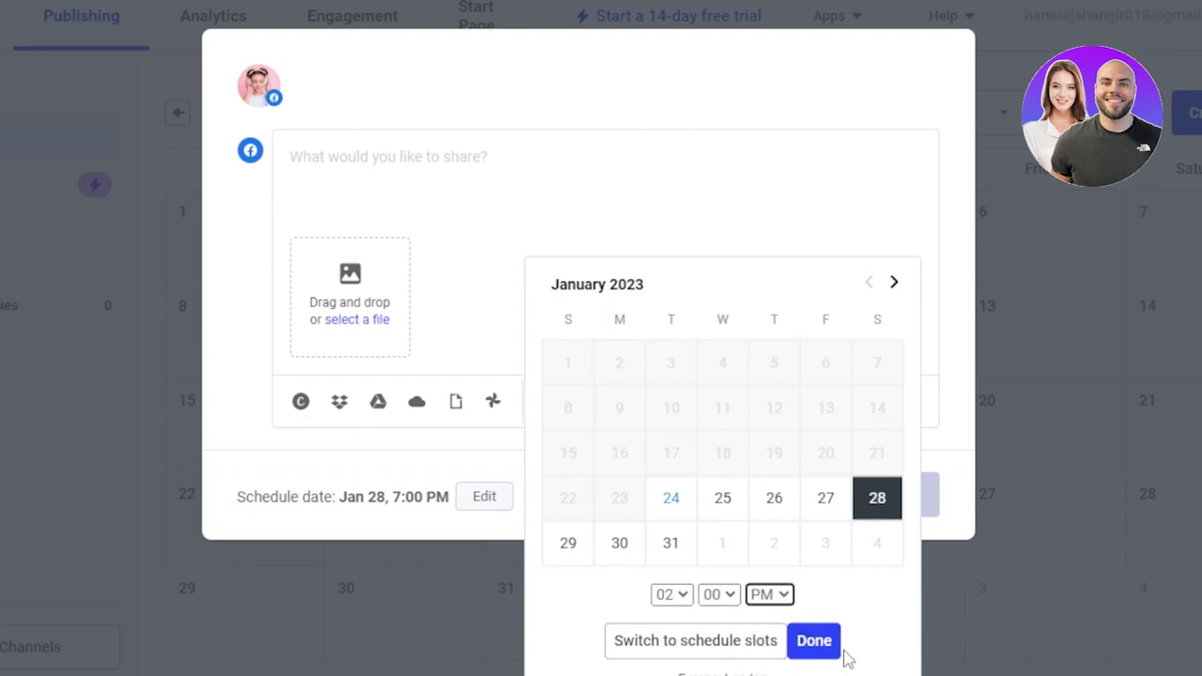
pyautogui.click(817, 642)
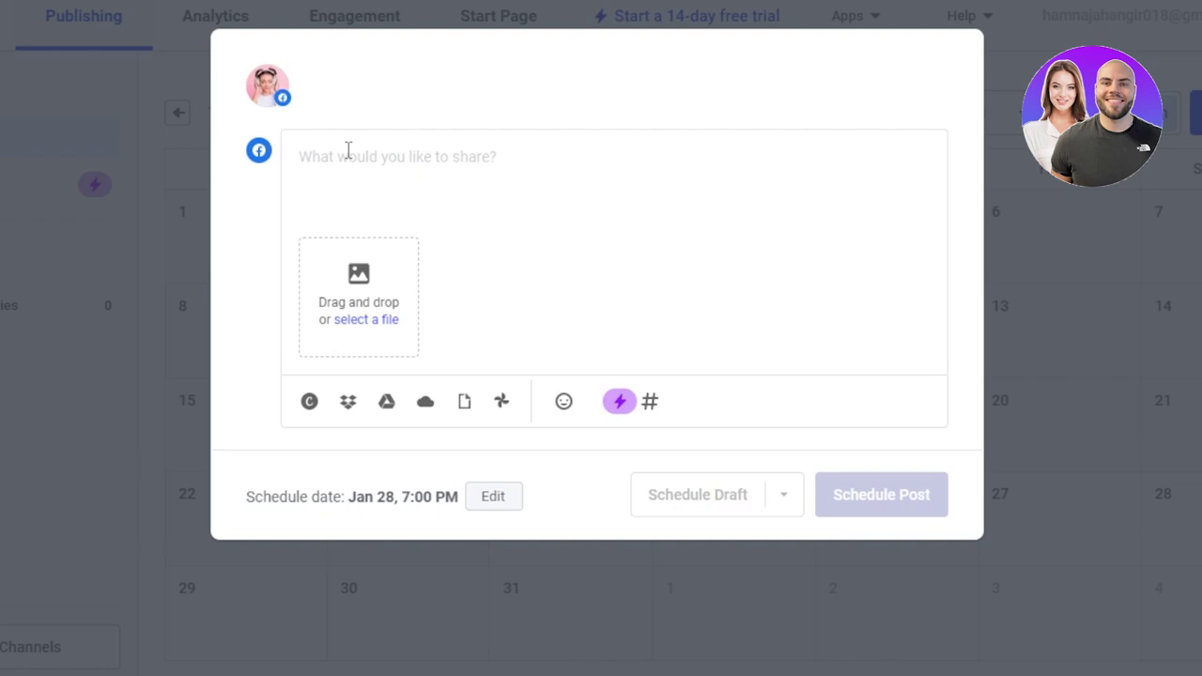
# Write "new moodbaord" as the post text, attach the moodboard collage image, and schedule the post.
pyautogui.write('new moodbaord')
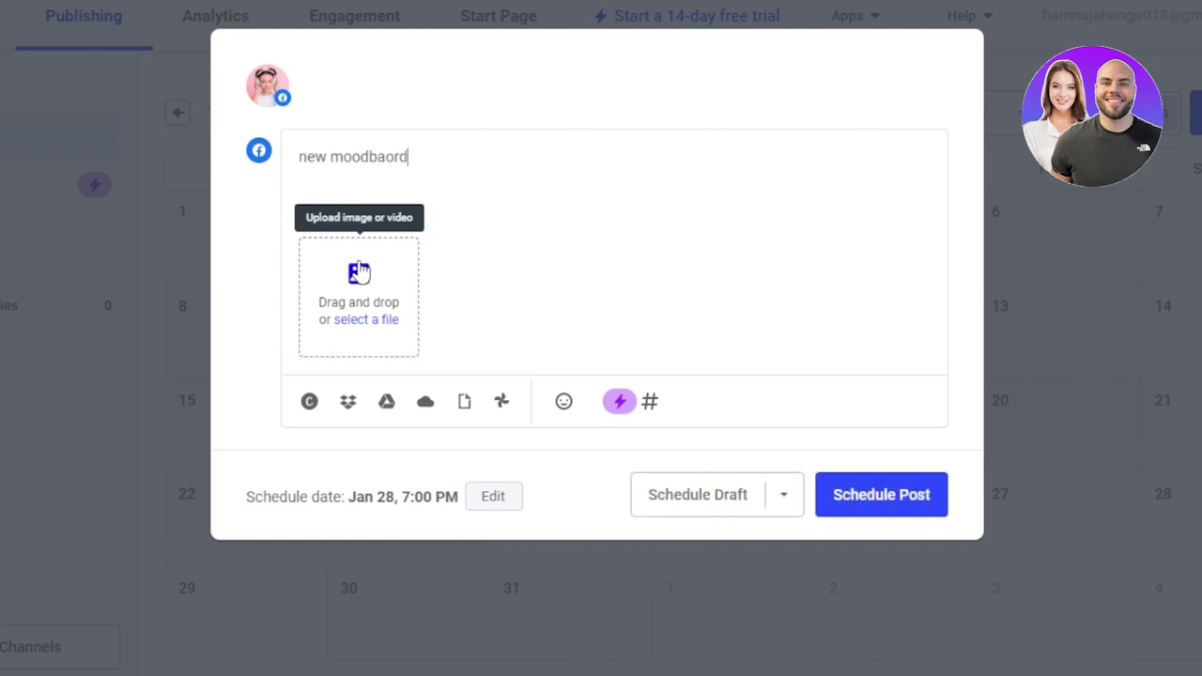
pyautogui.click(359, 271)
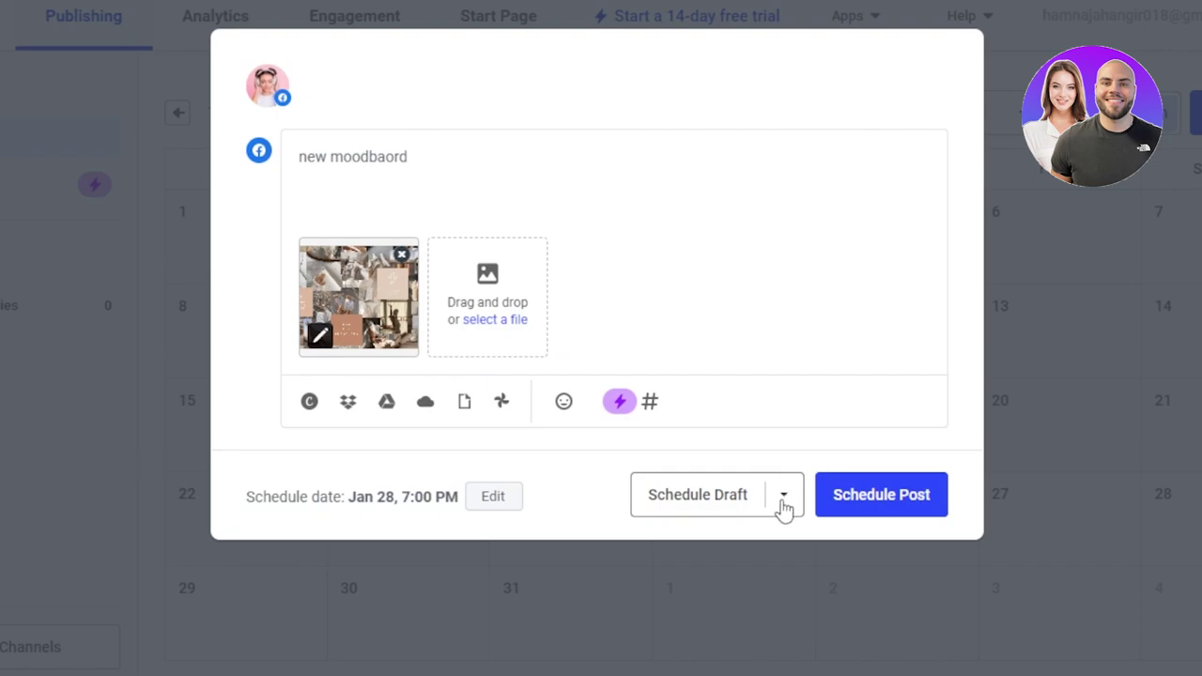
pyautogui.click(902, 496)
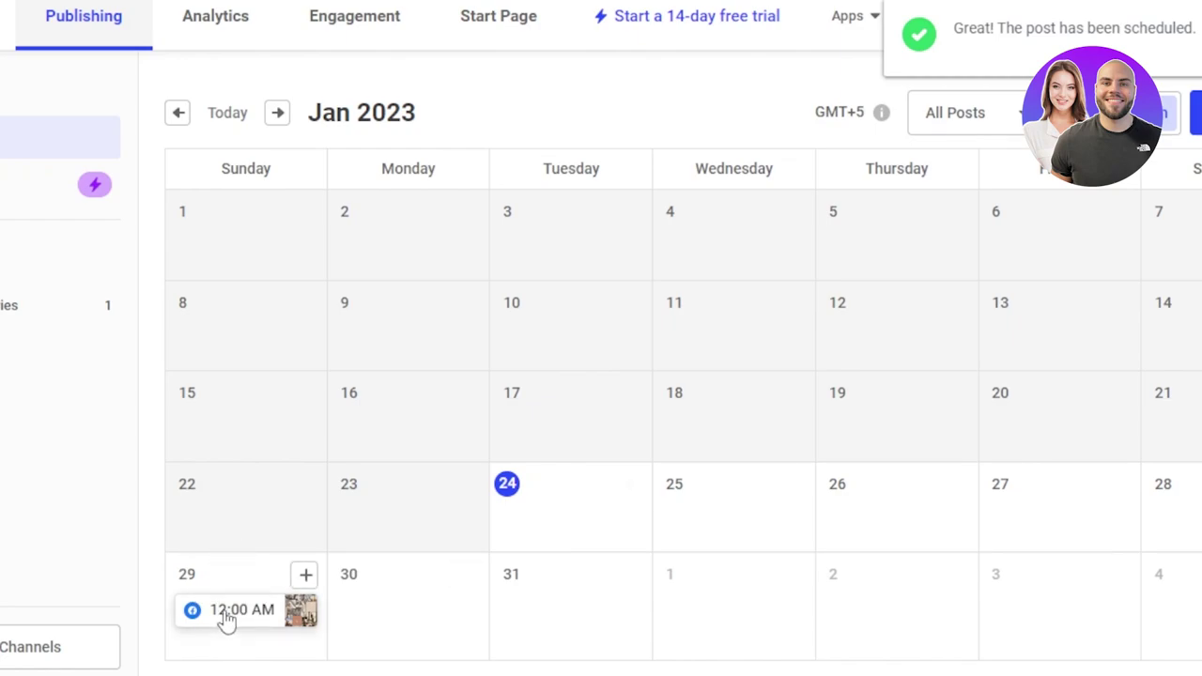
pyautogui.moveTo(247, 620)
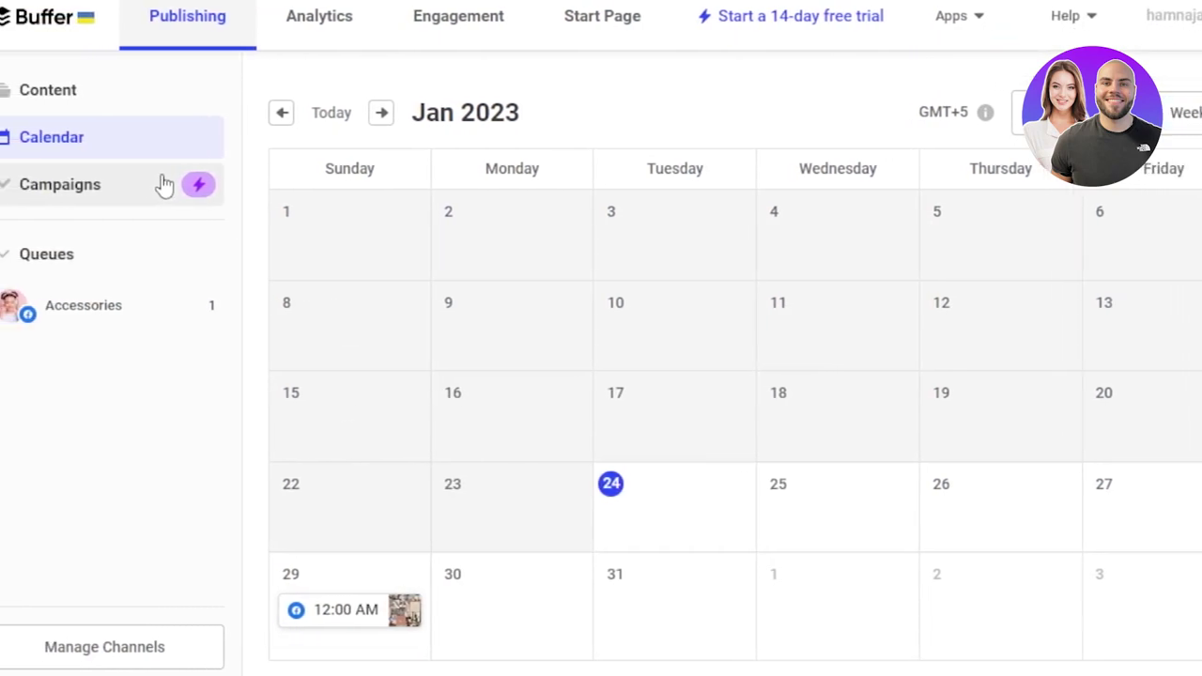
# Look over the Campaigns feature page and the saved content ideas, and open Analytics.
pyautogui.click(110, 200)
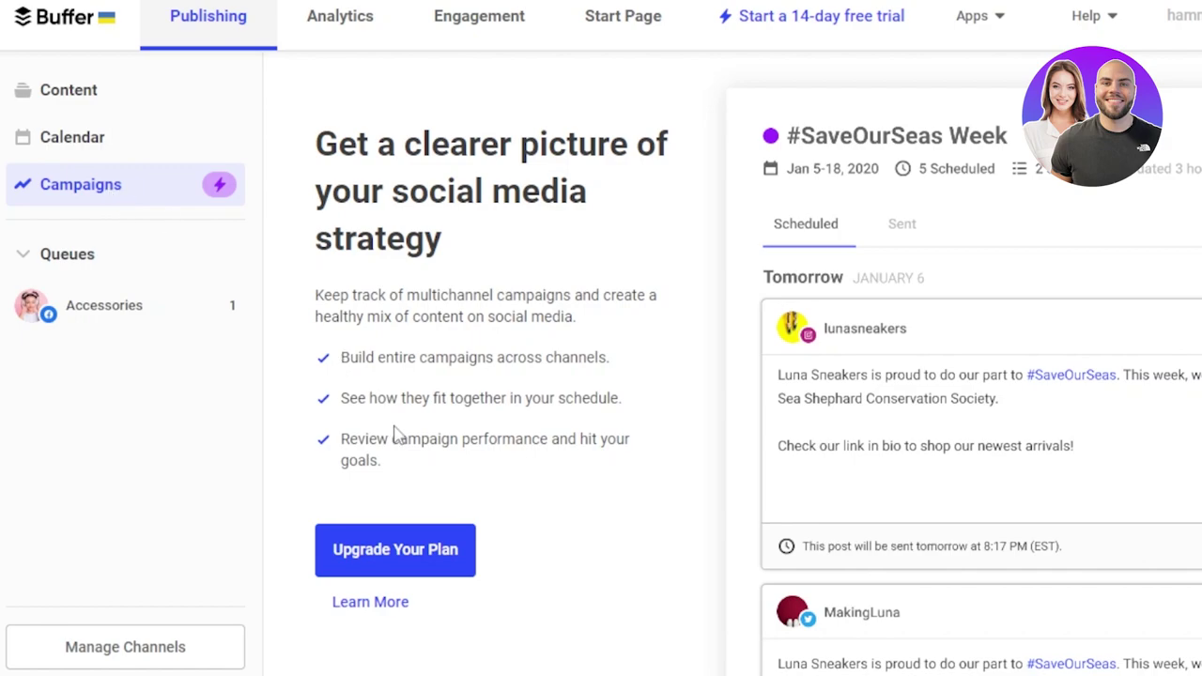
pyautogui.click(114, 100)
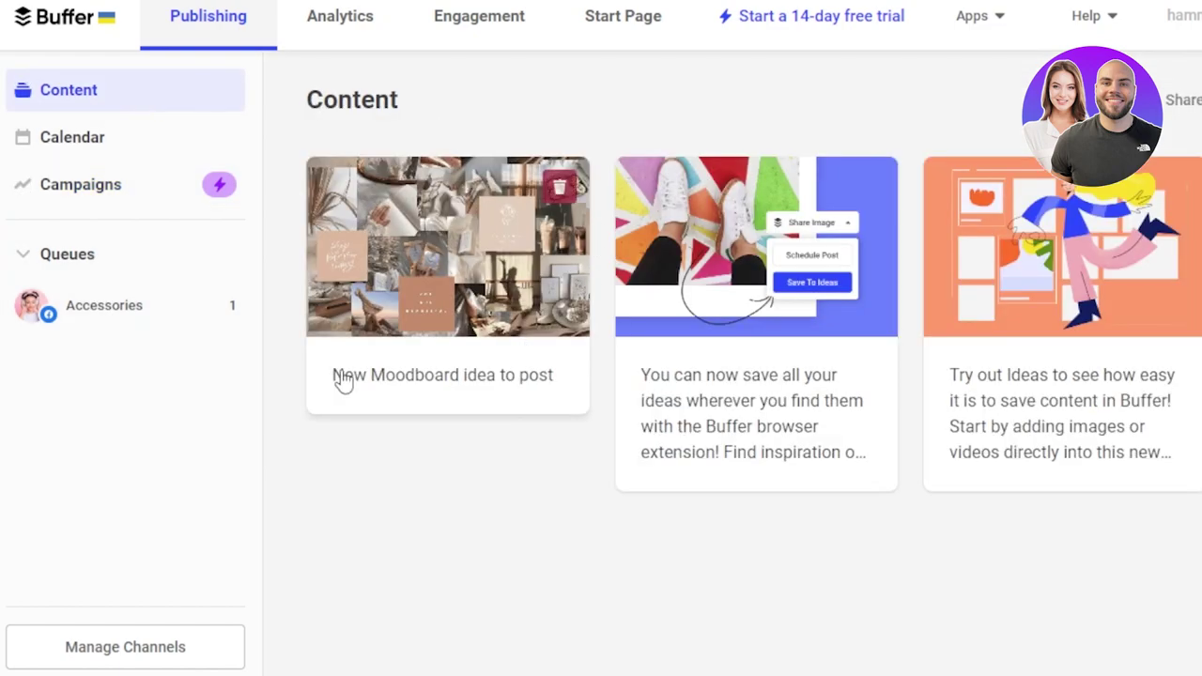
pyautogui.moveTo(561, 190)
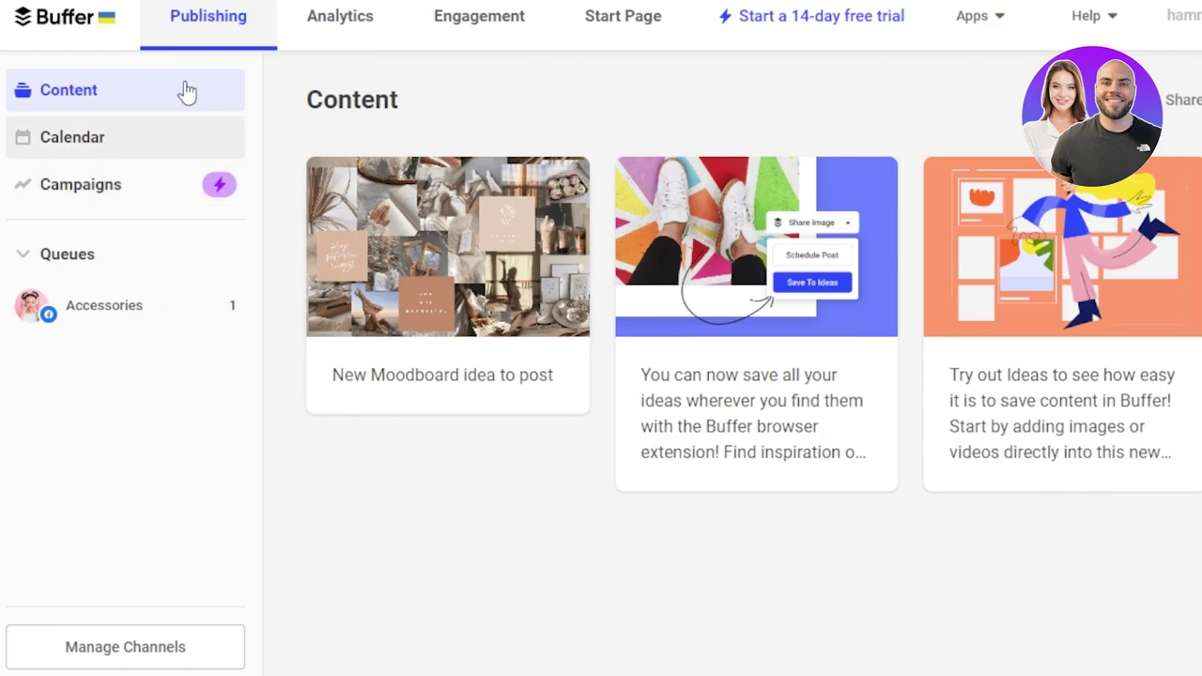
pyautogui.click(366, 21)
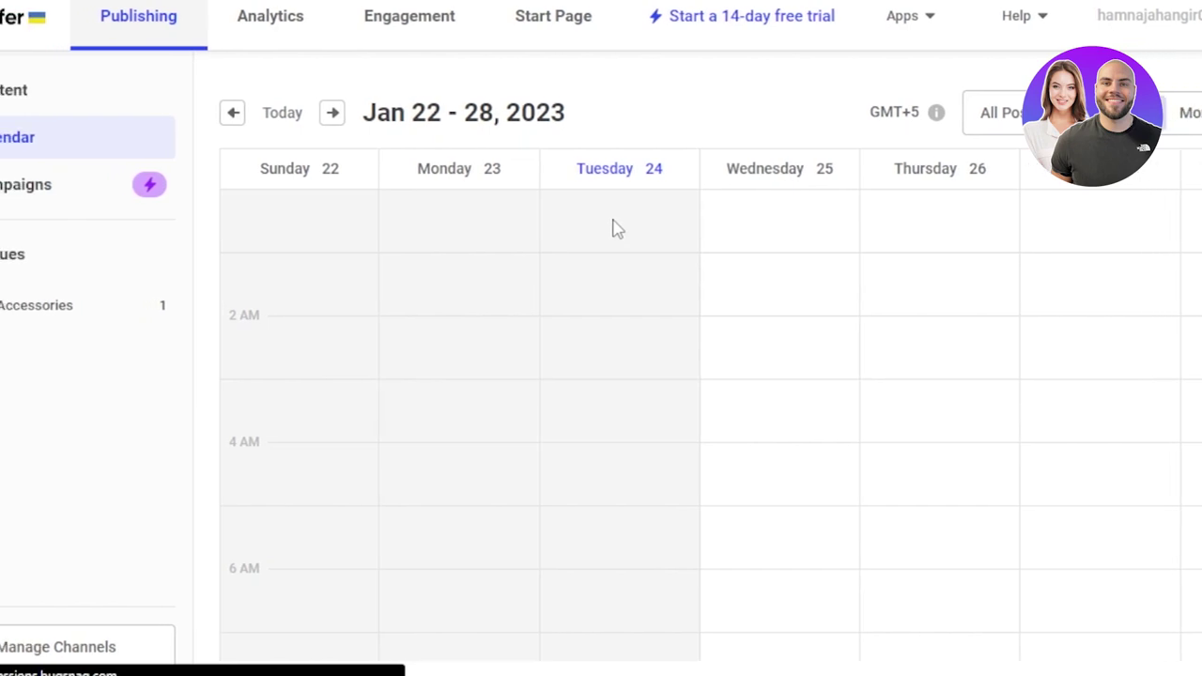
# Look through the evening hours of the weekly calendar, and view the available Buffer apps and the account options.
pyautogui.scroll(-10, 684, 230)
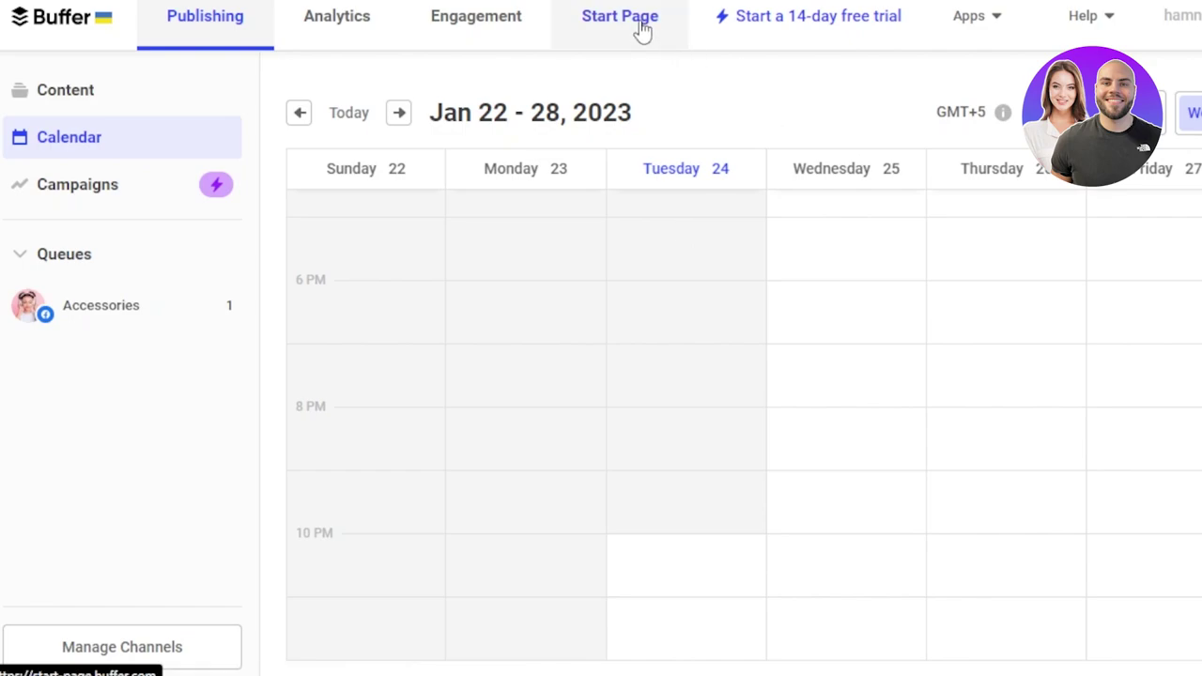
pyautogui.click(1003, 30)
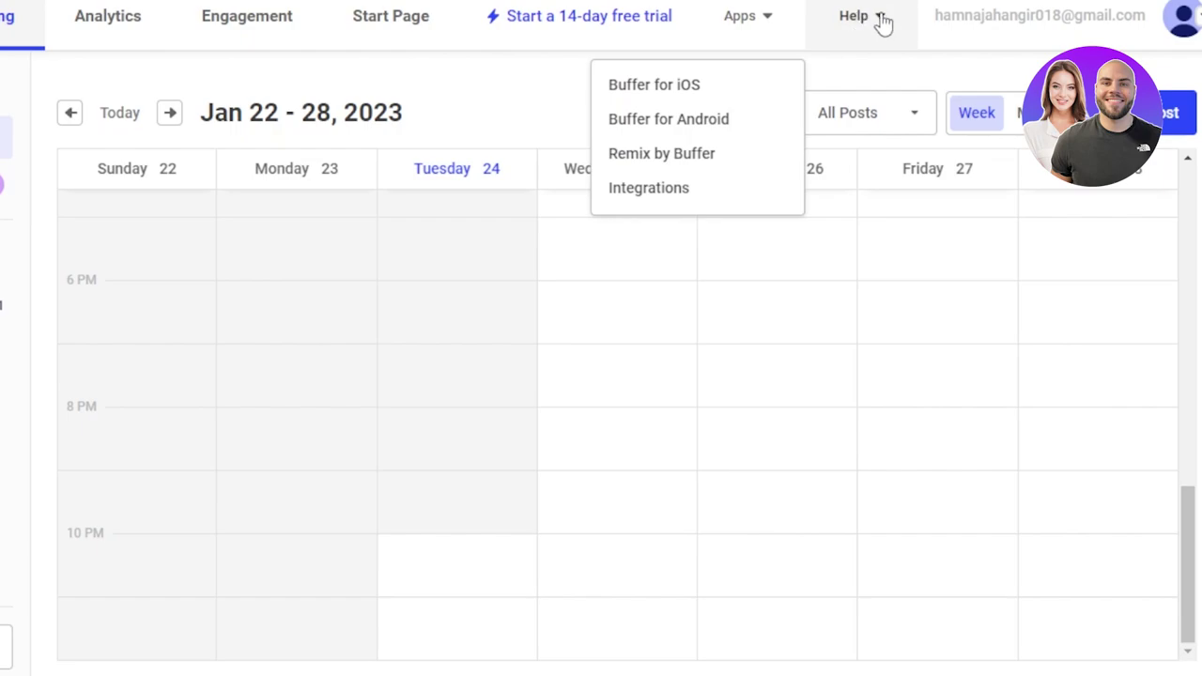
pyautogui.click(1185, 18)
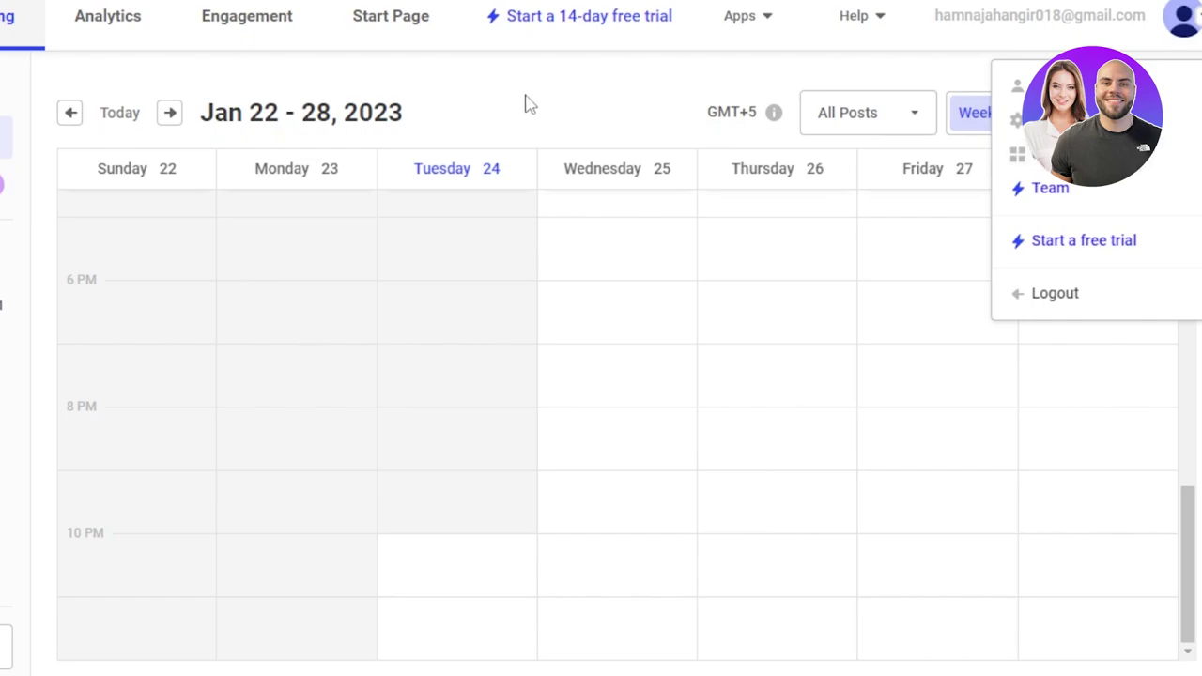
pyautogui.click(526, 103)
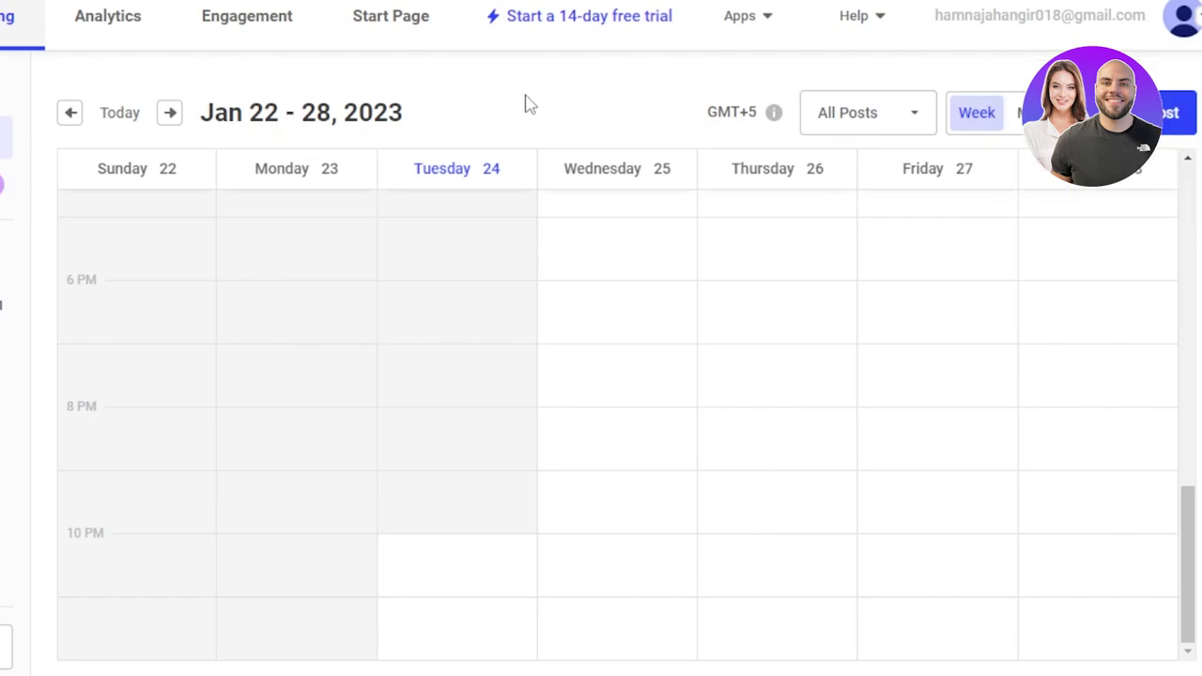
# Review the paid upgrade plans and their pricing summary, dismiss them without paying, and return to the saved content ideas.
pyautogui.click(582, 26)
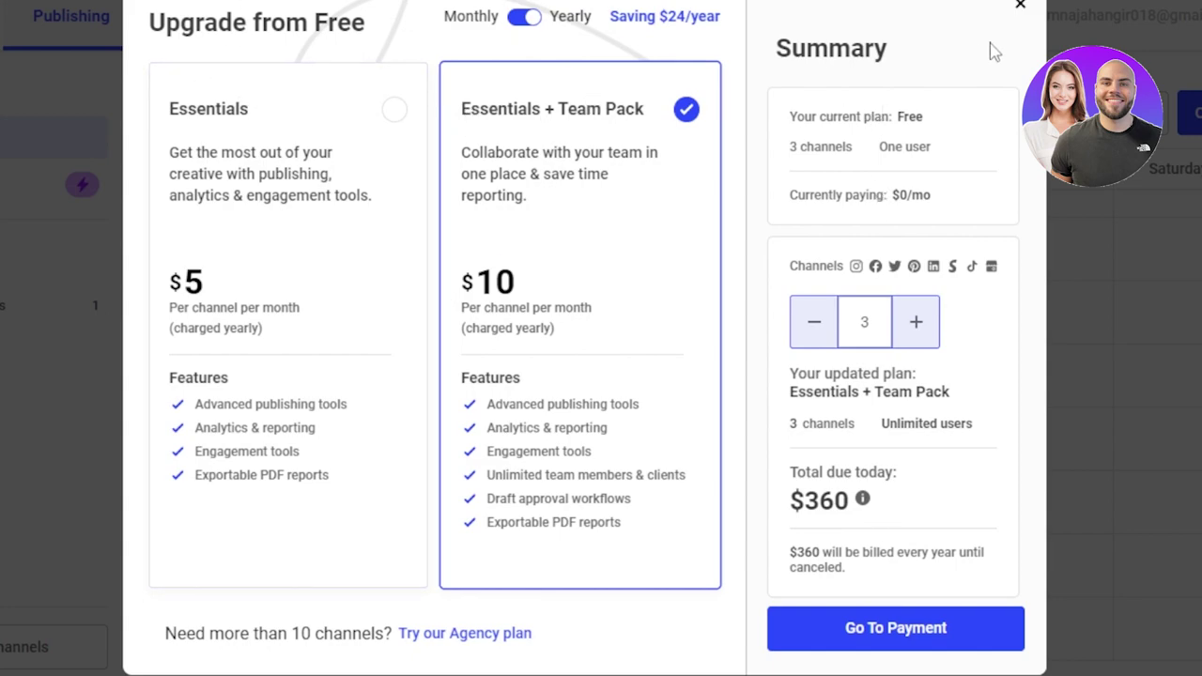
pyautogui.click(1022, 8)
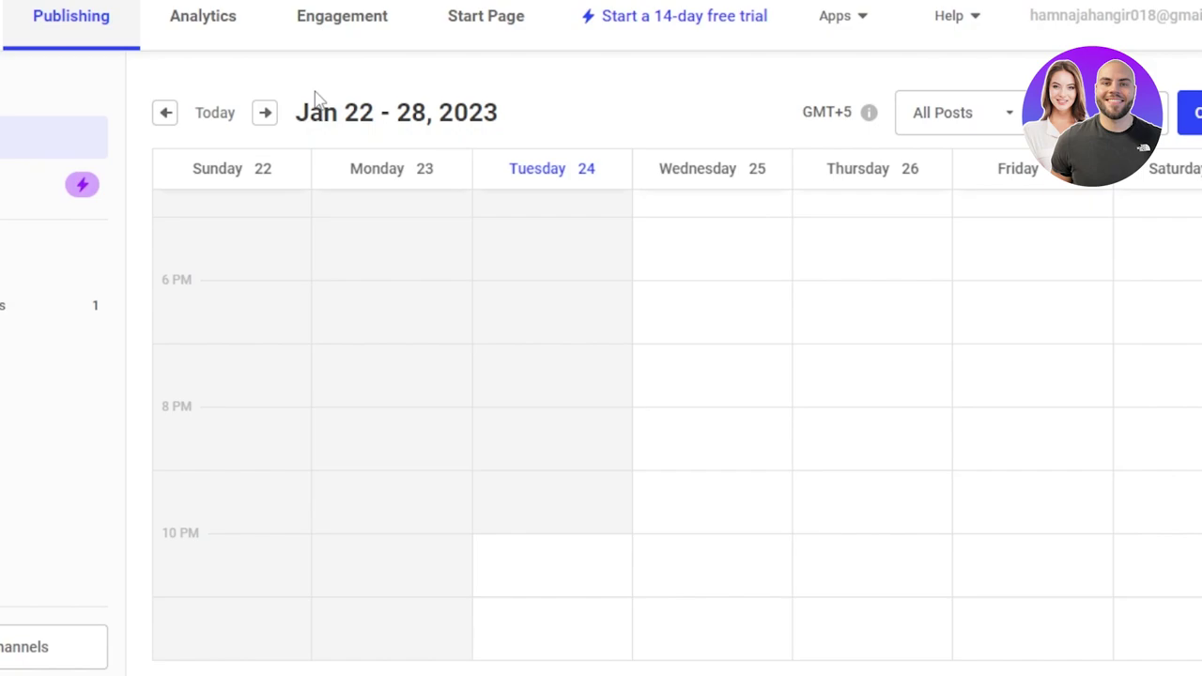
pyautogui.click(18, 75)
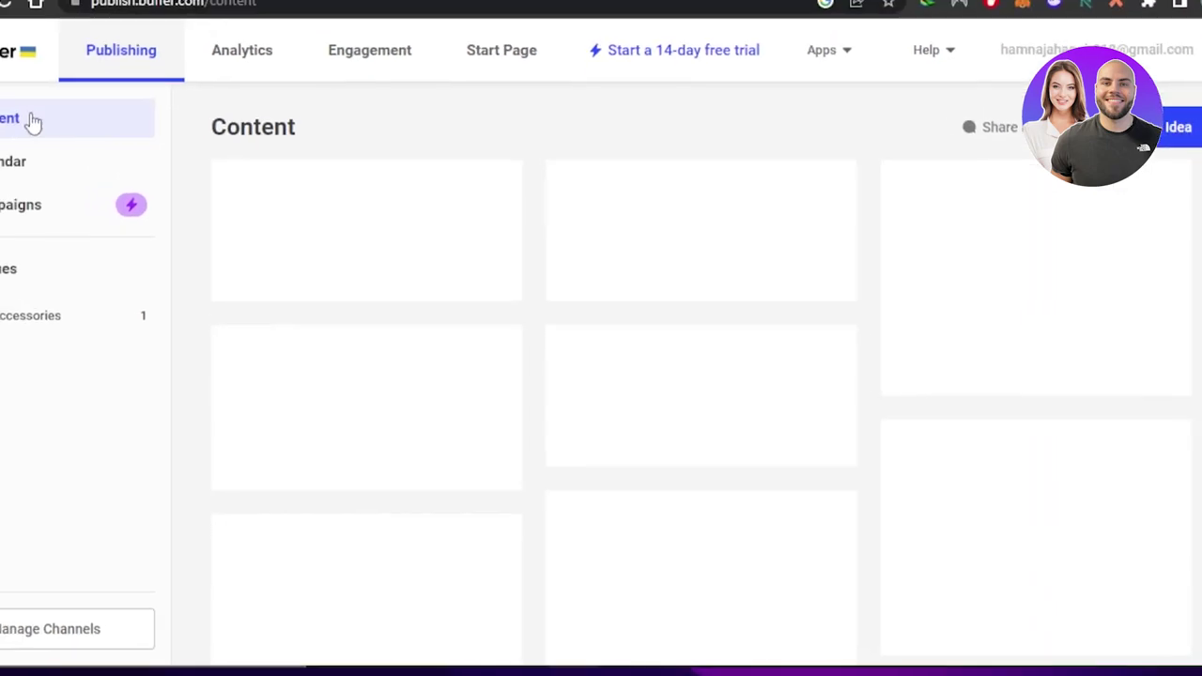